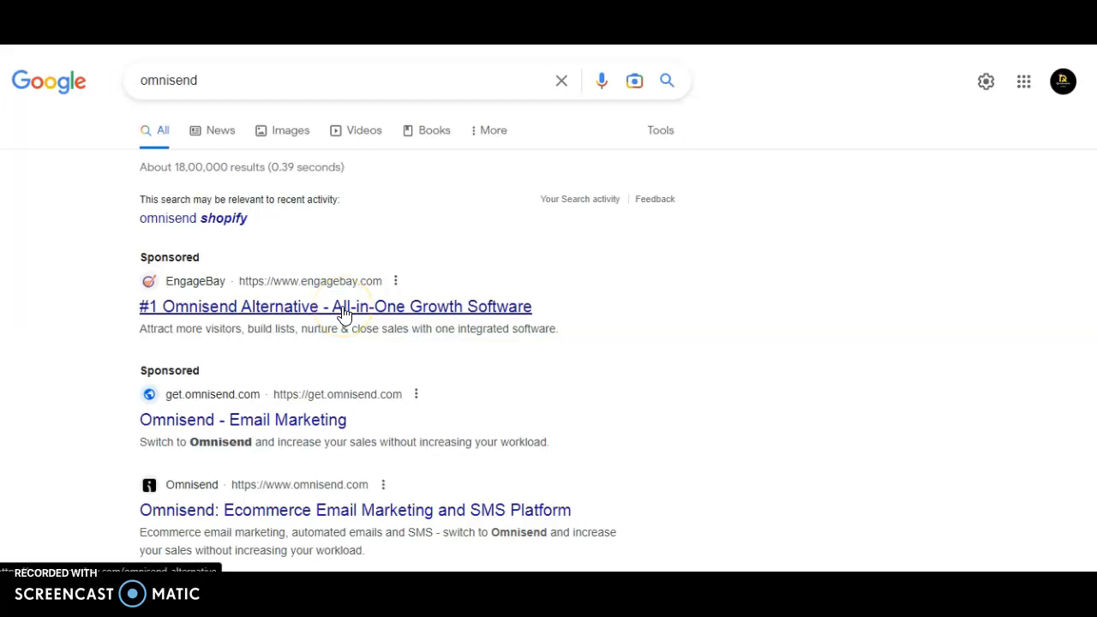
Switch to the Shopify admin and open the installed Omnisend Email Marketing & SMS app
{"action": "left_click", "coordinate": [411, 320]}
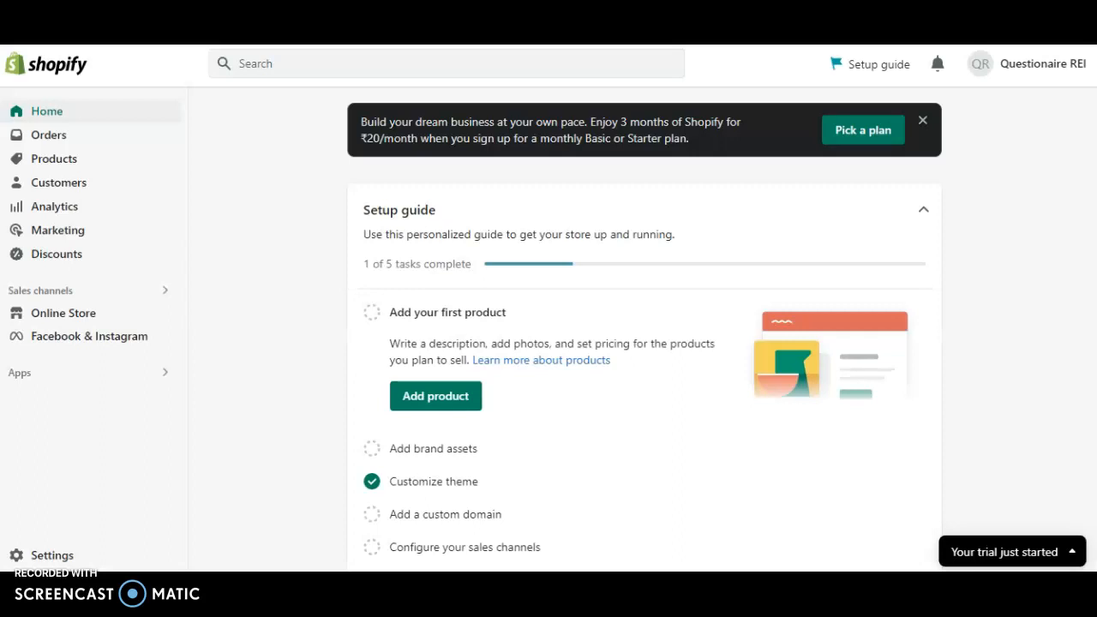
{"action": "left_click", "coordinate": [123, 373]}
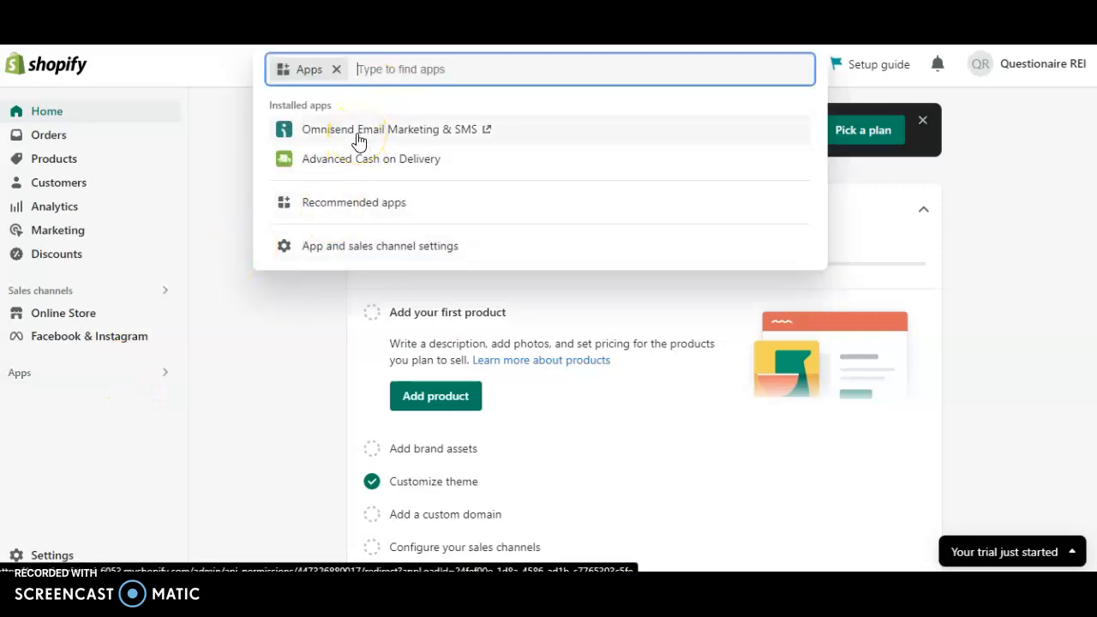
{"action": "left_click", "coordinate": [358, 137]}
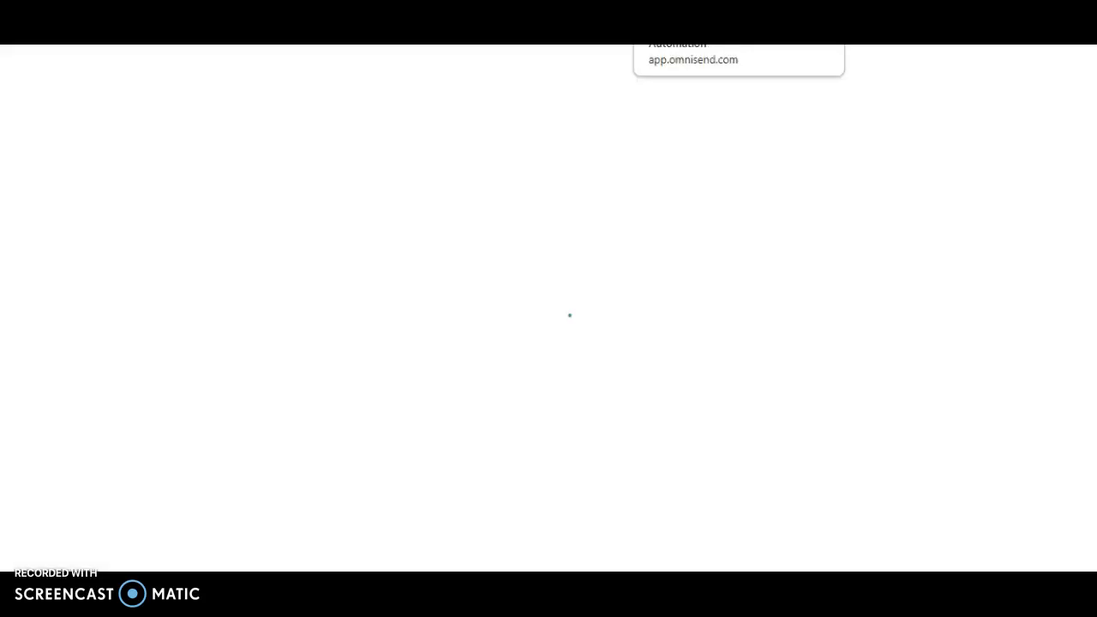
{"action": "left_click", "coordinate": [760, 163]}
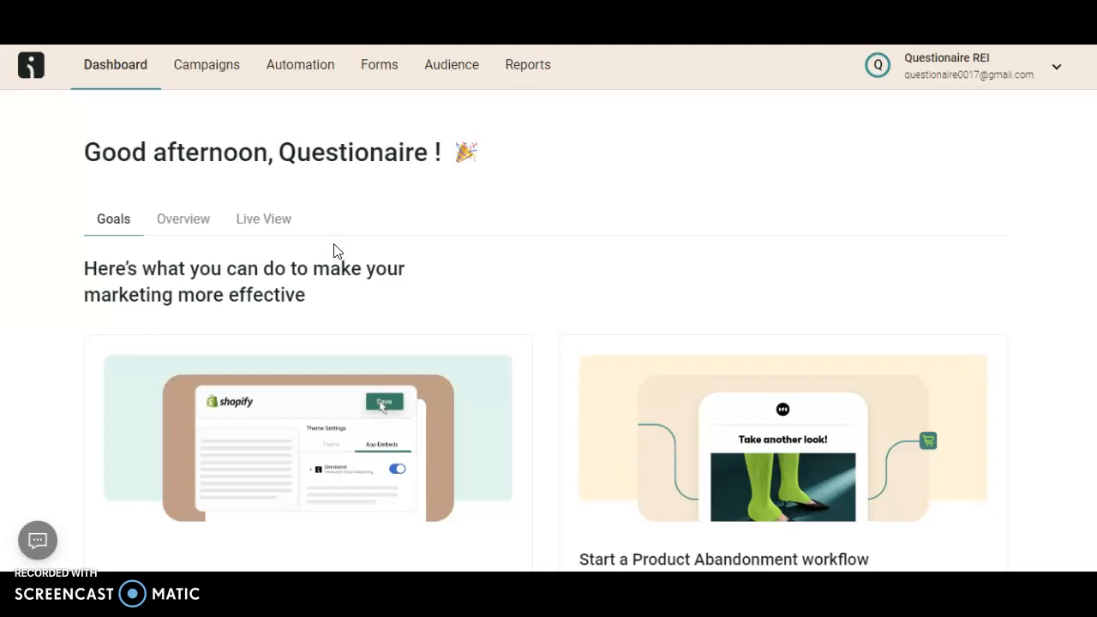
Create a new automation workflow by customizing the recommended Welcome template
{"action": "left_click", "coordinate": [300, 78]}
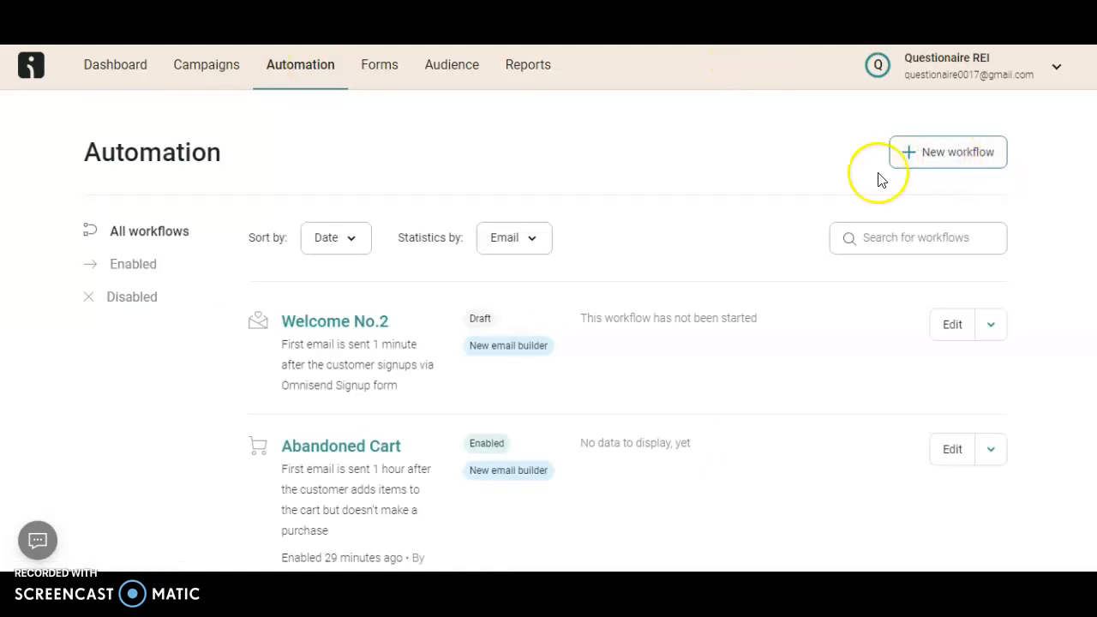
{"action": "left_click", "coordinate": [924, 156]}
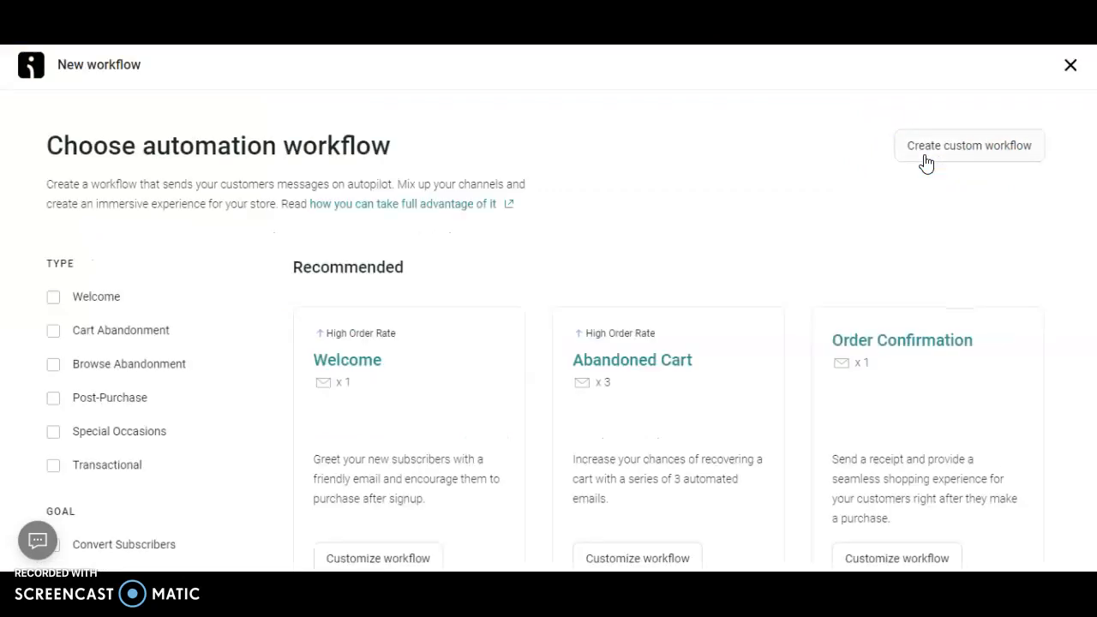
{"action": "scroll", "coordinate": [884, 252], "scroll_direction": "down", "scroll_amount": 3}
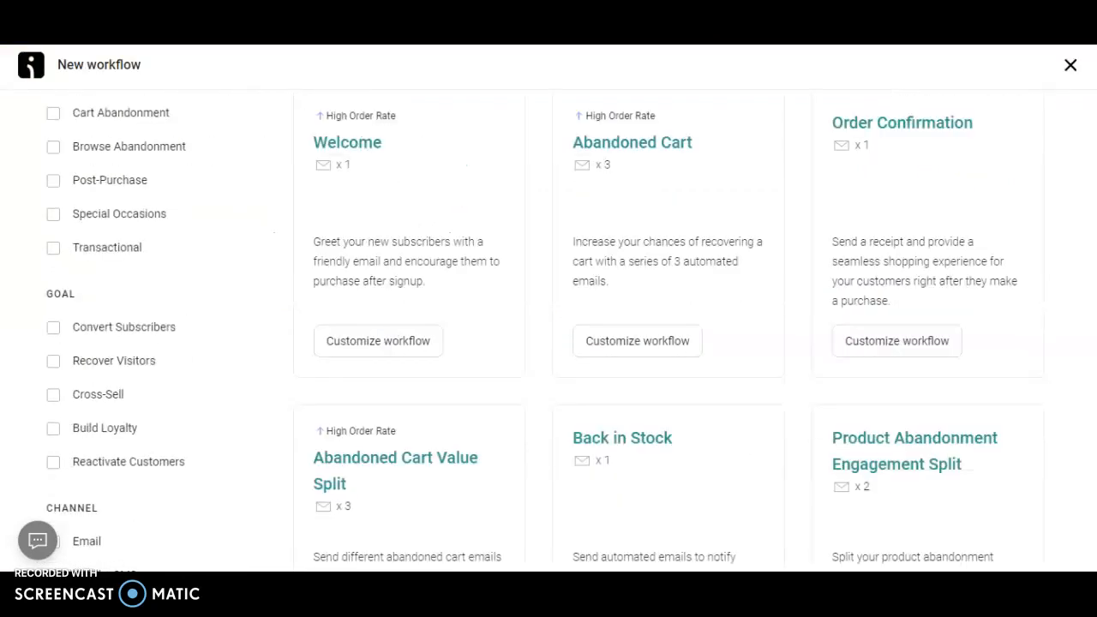
{"action": "scroll", "coordinate": [743, 179], "scroll_direction": "down", "scroll_amount": 1}
{"action": "scroll", "coordinate": [1041, 237], "scroll_direction": "up", "scroll_amount": 2}
{"action": "scroll", "coordinate": [548, 330], "scroll_direction": "up", "scroll_amount": 2}
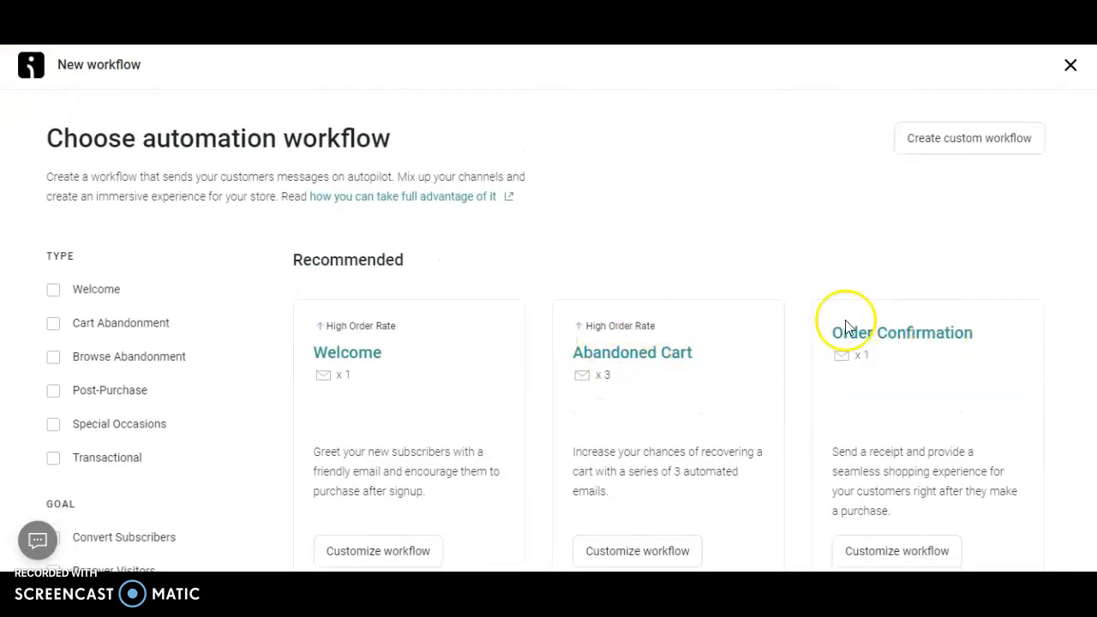
{"action": "scroll", "coordinate": [549, 343], "scroll_direction": "down", "scroll_amount": 3}
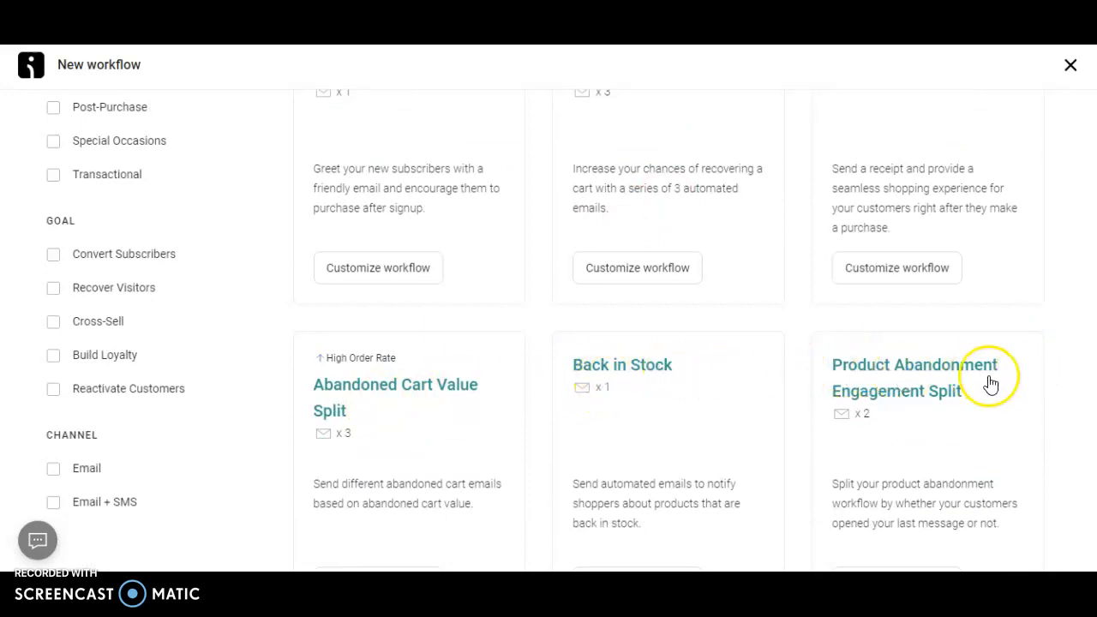
{"action": "scroll", "coordinate": [549, 326], "scroll_direction": "up", "scroll_amount": 4}
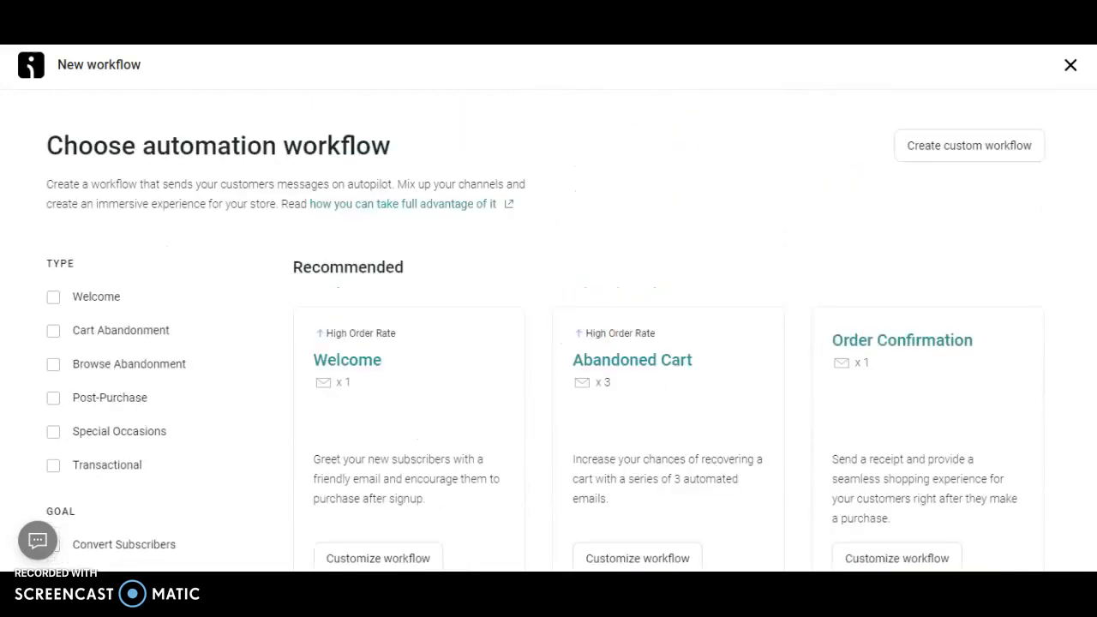
{"action": "left_click", "coordinate": [408, 559]}
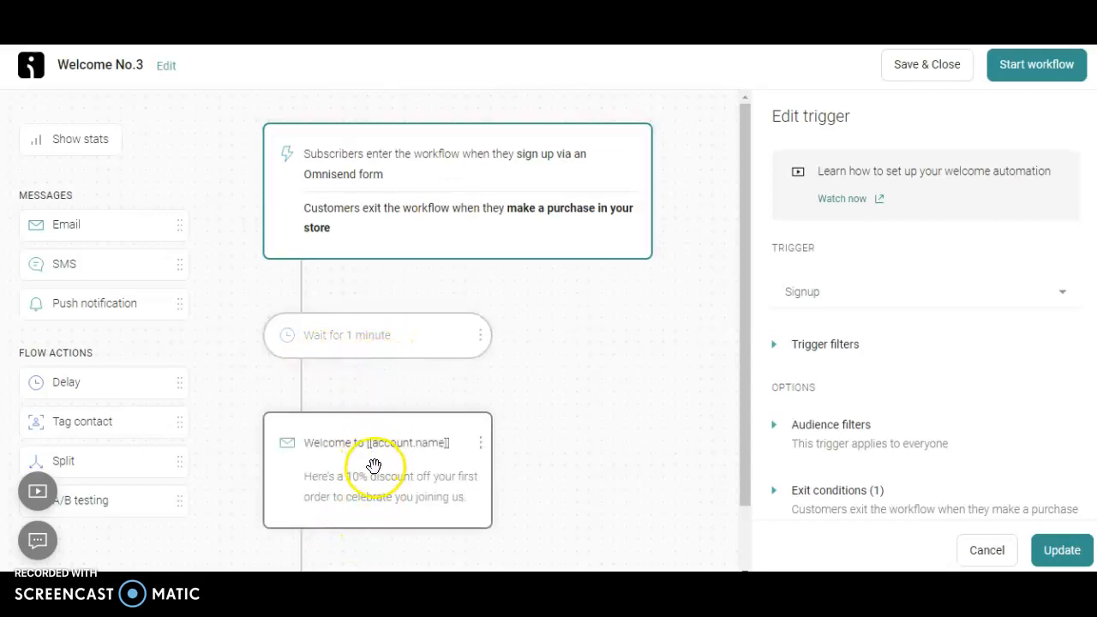
Edit the workflow's trigger block and set the trigger to Order Placed
{"action": "left_click", "coordinate": [369, 208]}
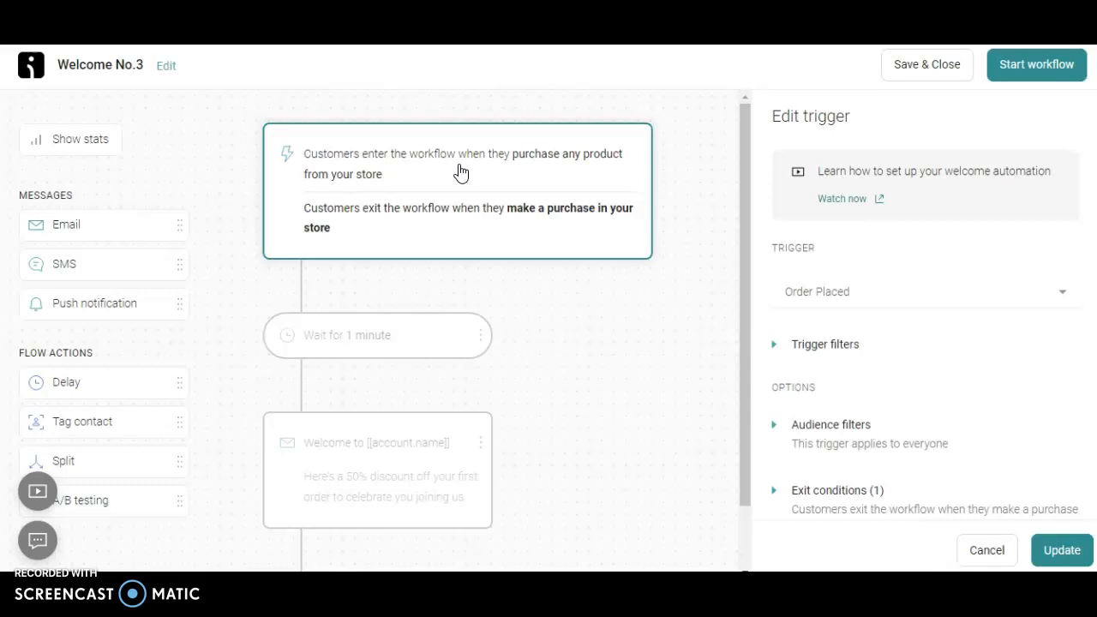
{"action": "left_click", "coordinate": [412, 177]}
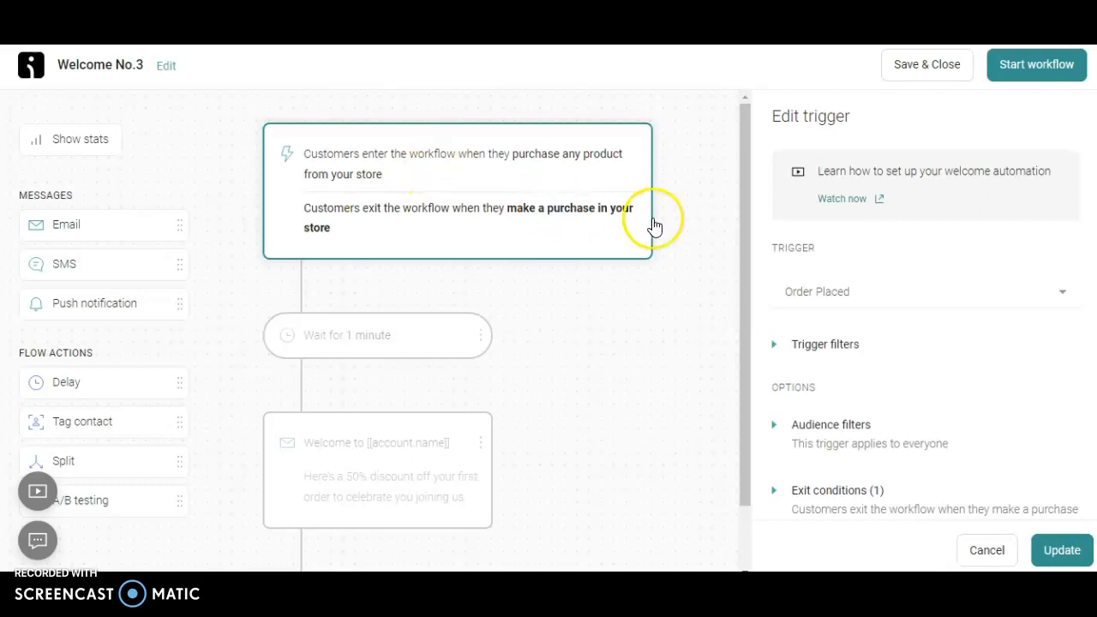
In the delay block before the email, enter a wait value of 3 and change the timing to Immediately
{"action": "left_click", "coordinate": [382, 353]}
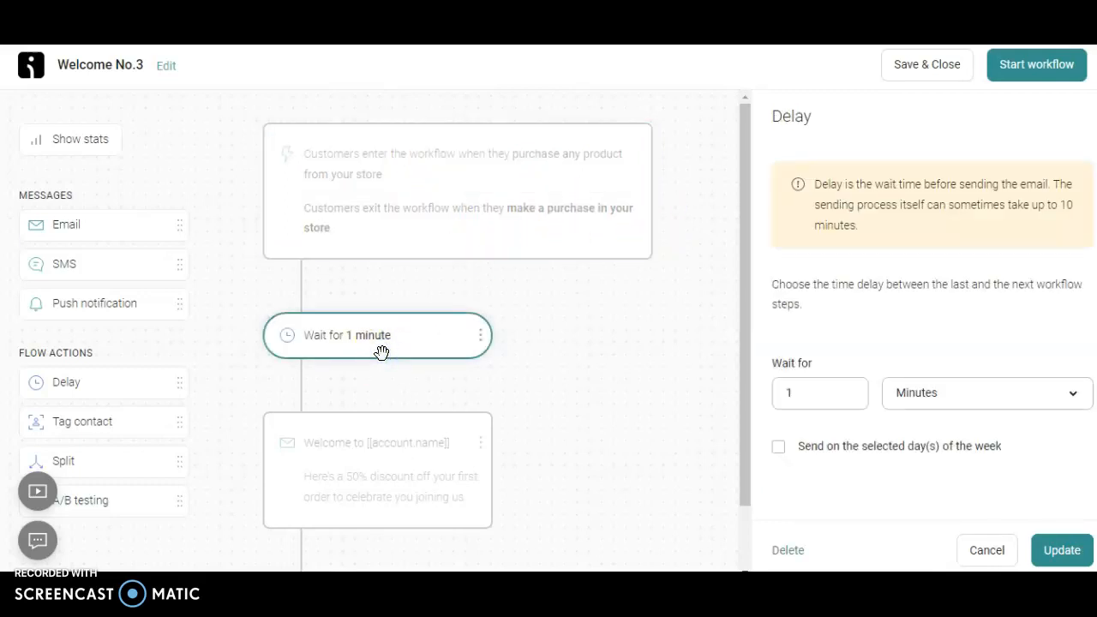
{"action": "left_click", "coordinate": [823, 392]}
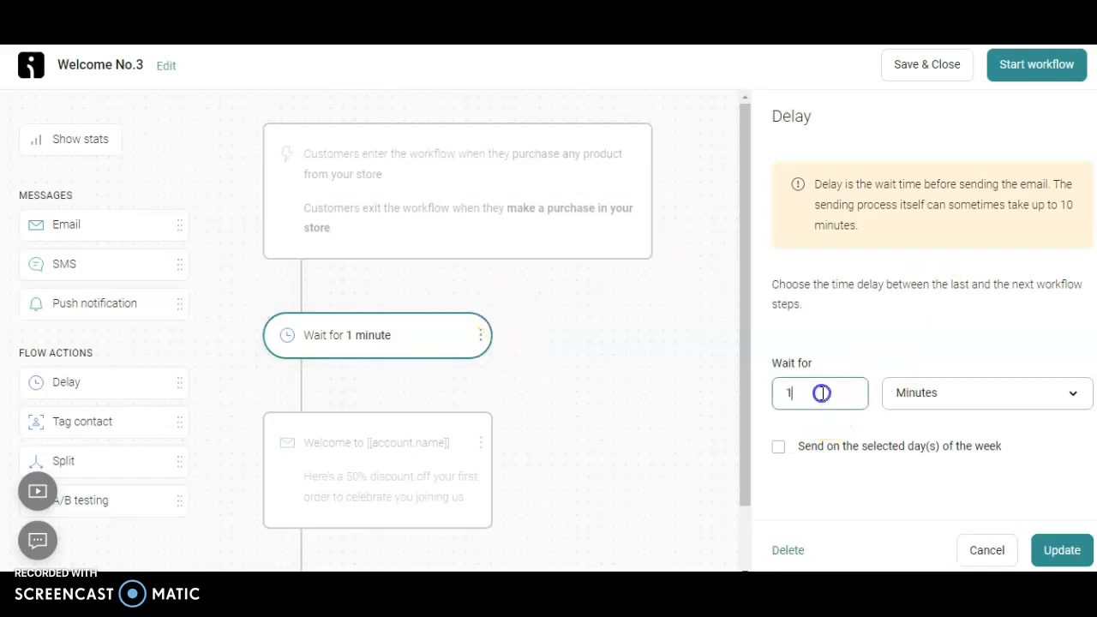
{"action": "key", "text": "BackSpace"}
{"action": "type", "text": "3"}
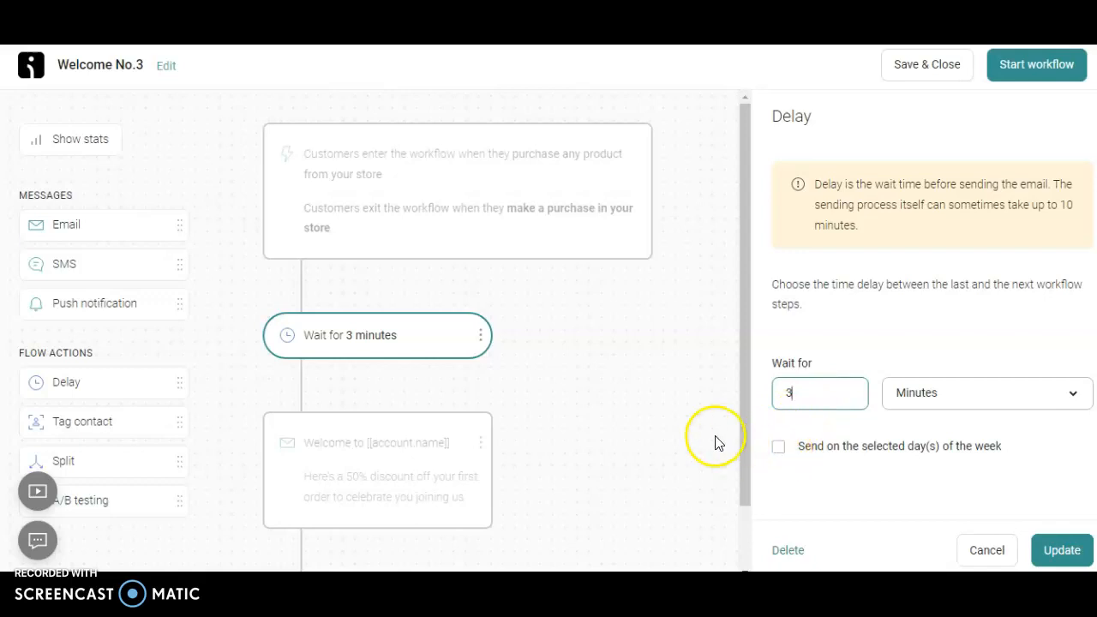
{"action": "left_click", "coordinate": [977, 392]}
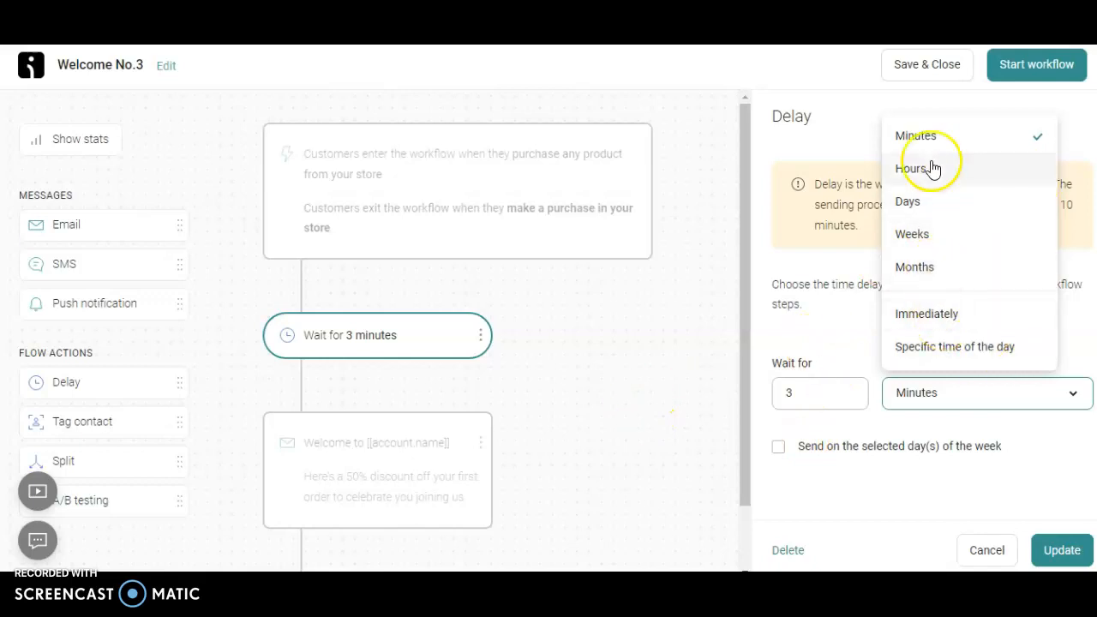
{"action": "left_click", "coordinate": [943, 317]}
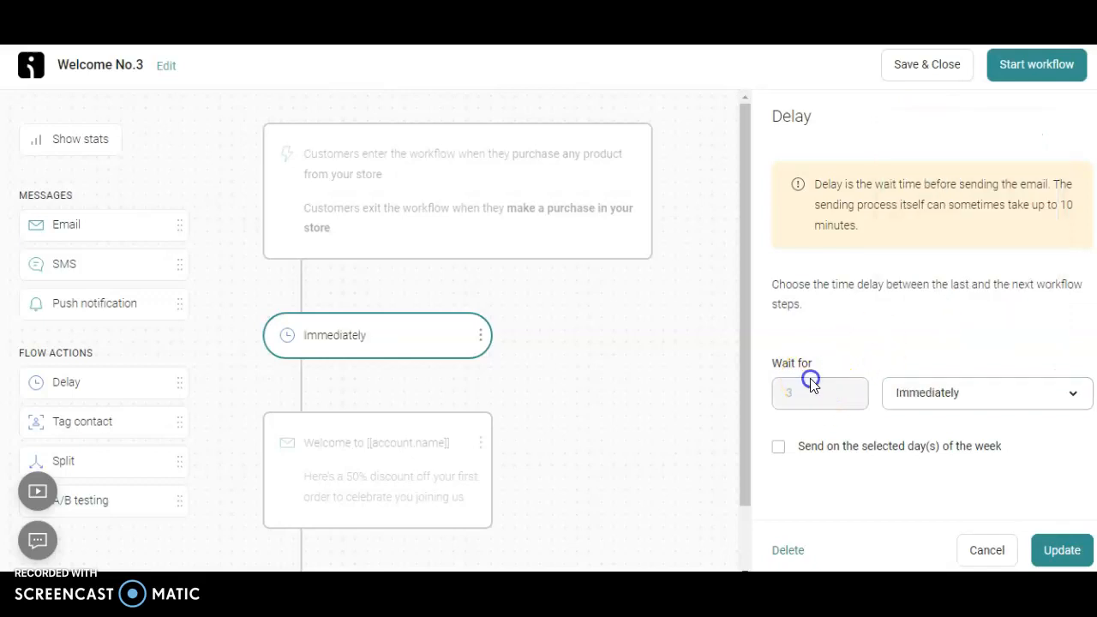
Clear the welcome email's subject line and replace it with the same text as the sender's name
{"action": "left_click_drag", "start_coordinate": [747, 345], "coordinate": [747, 384]}
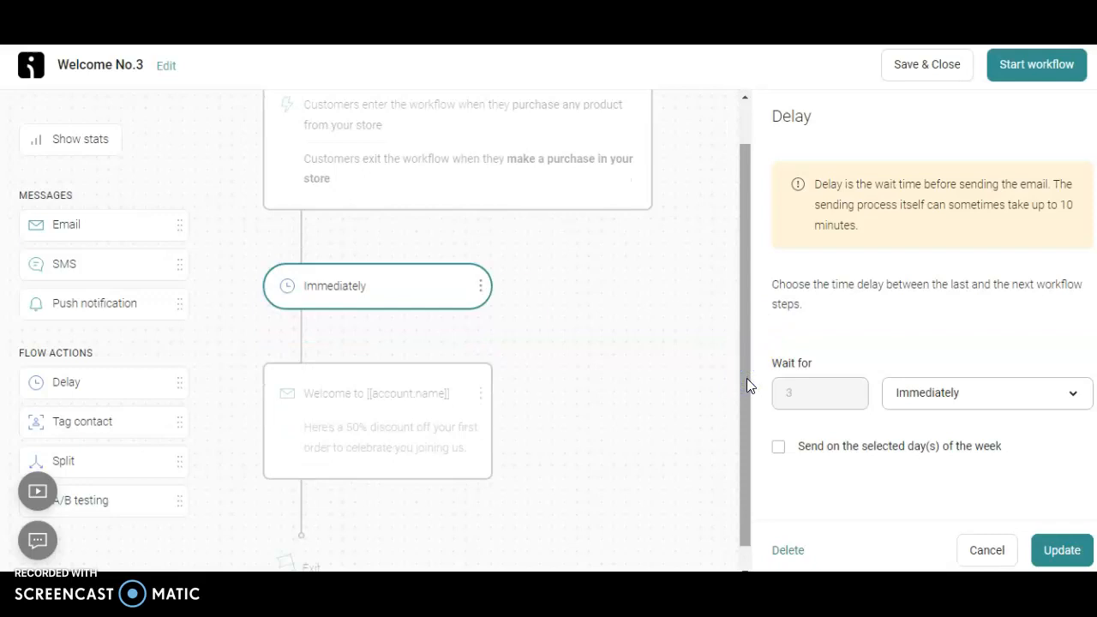
{"action": "left_click", "coordinate": [421, 415]}
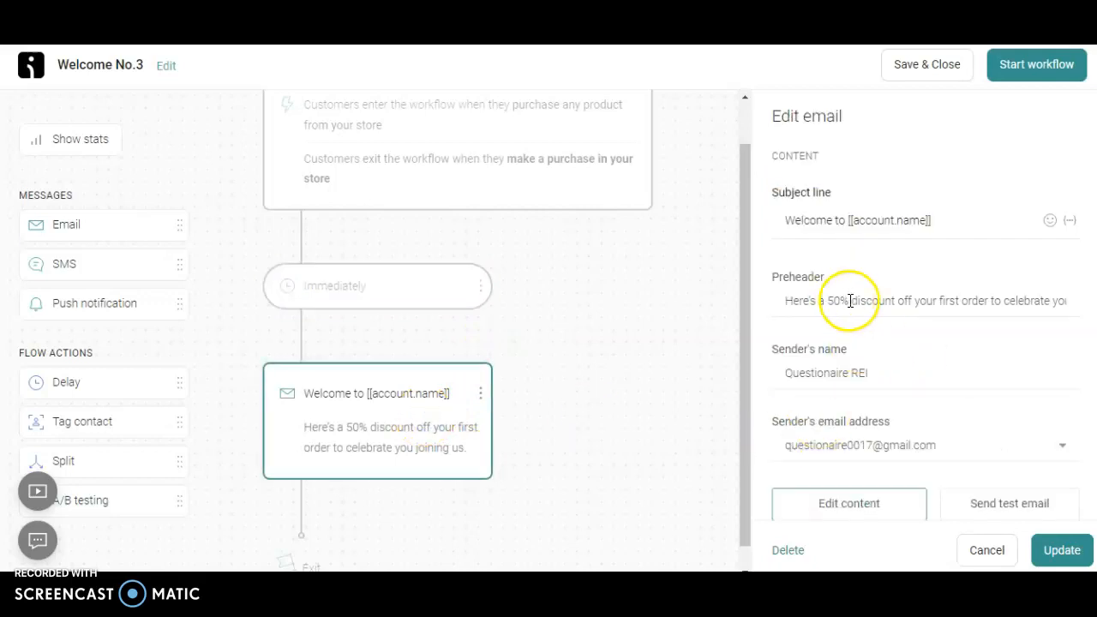
{"action": "left_click", "coordinate": [883, 222]}
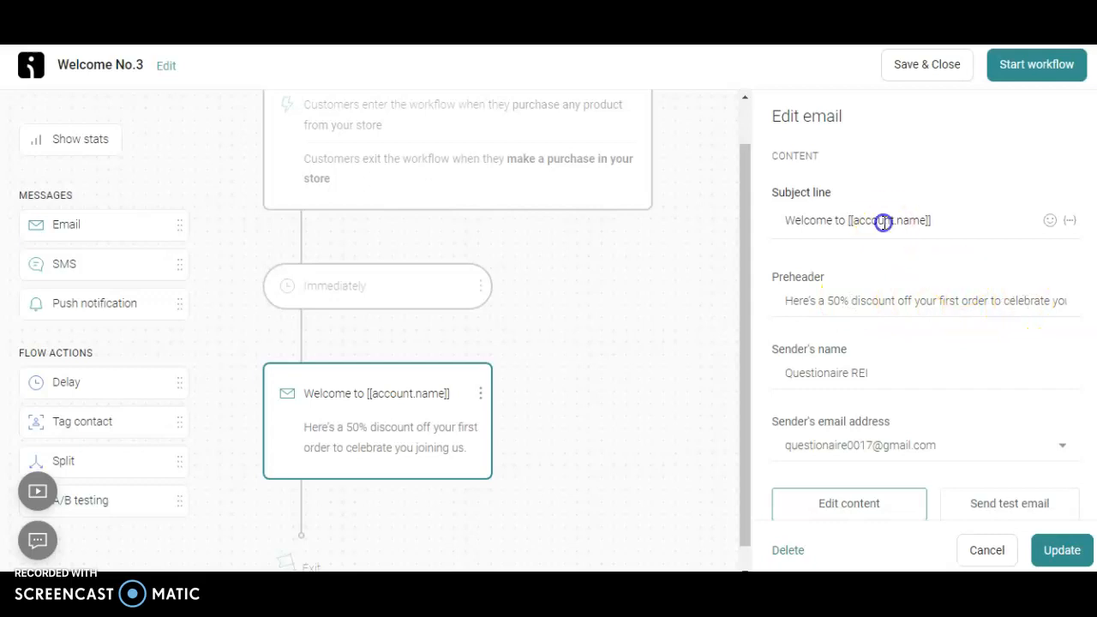
{"action": "double_click", "coordinate": [884, 222]}
{"action": "left_click", "coordinate": [886, 221]}
{"action": "double_click", "coordinate": [899, 221]}
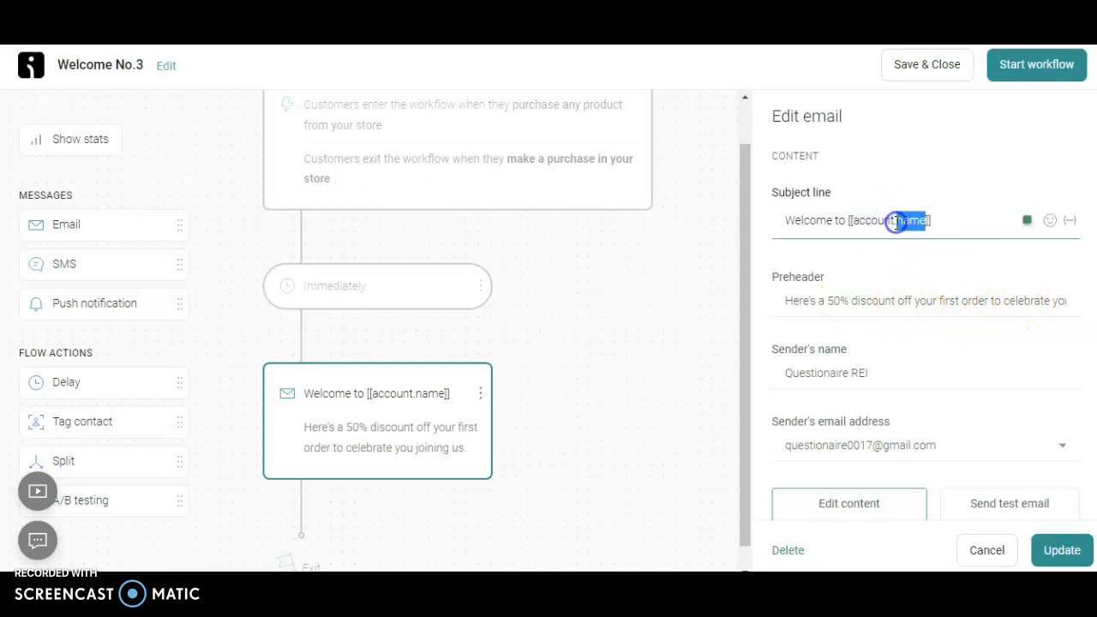
{"action": "key", "text": "BackSpace"}
{"action": "key", "text": "BackSpace"}
{"action": "key", "text": "BackSpace"}
{"action": "key", "text": "BackSpace"}
{"action": "key", "text": "BackSpace"}
{"action": "key", "text": "BackSpace"}
{"action": "key", "text": "BackSpace"}
{"action": "key", "text": "BackSpace"}
{"action": "key", "text": "BackSpace"}
{"action": "key", "text": "BackSpace"}
{"action": "key", "text": "BackSpace"}
{"action": "key", "text": "BackSpace"}
{"action": "key", "text": "BackSpace"}
{"action": "key", "text": "BackSpace"}
{"action": "key", "text": "BackSpace"}
{"action": "key", "text": "BackSpace"}
{"action": "key", "text": "BackSpace"}
{"action": "key", "text": "BackSpace"}
{"action": "key", "text": "BackSpace"}
{"action": "key", "text": "BackSpace"}
{"action": "double_click", "coordinate": [854, 228]}
{"action": "left_click", "coordinate": [855, 228]}
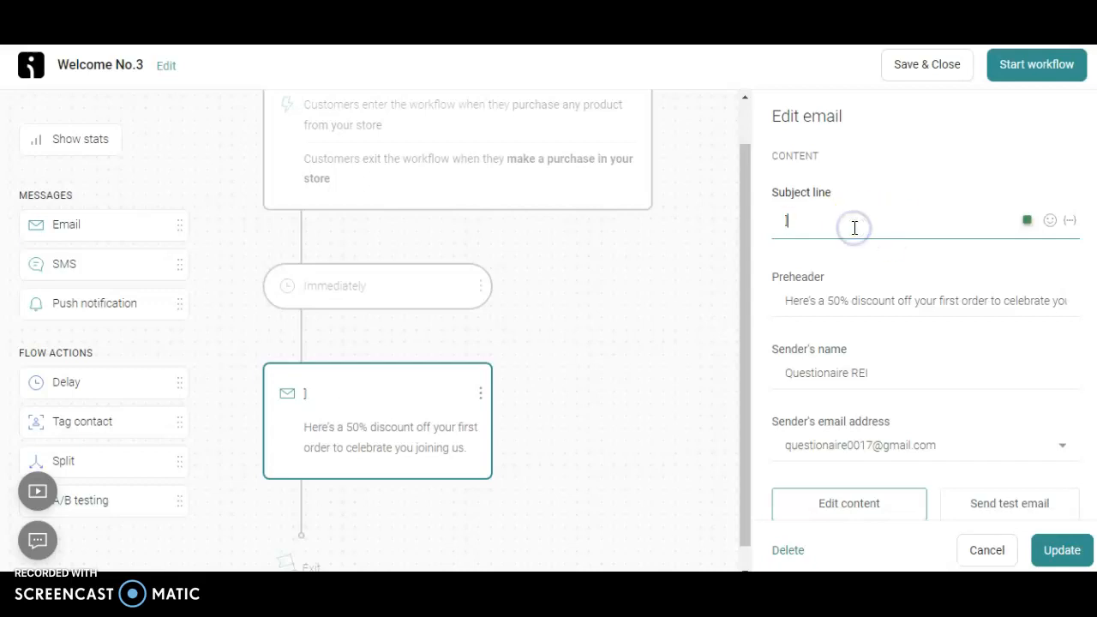
{"action": "key", "text": "BackSpace"}
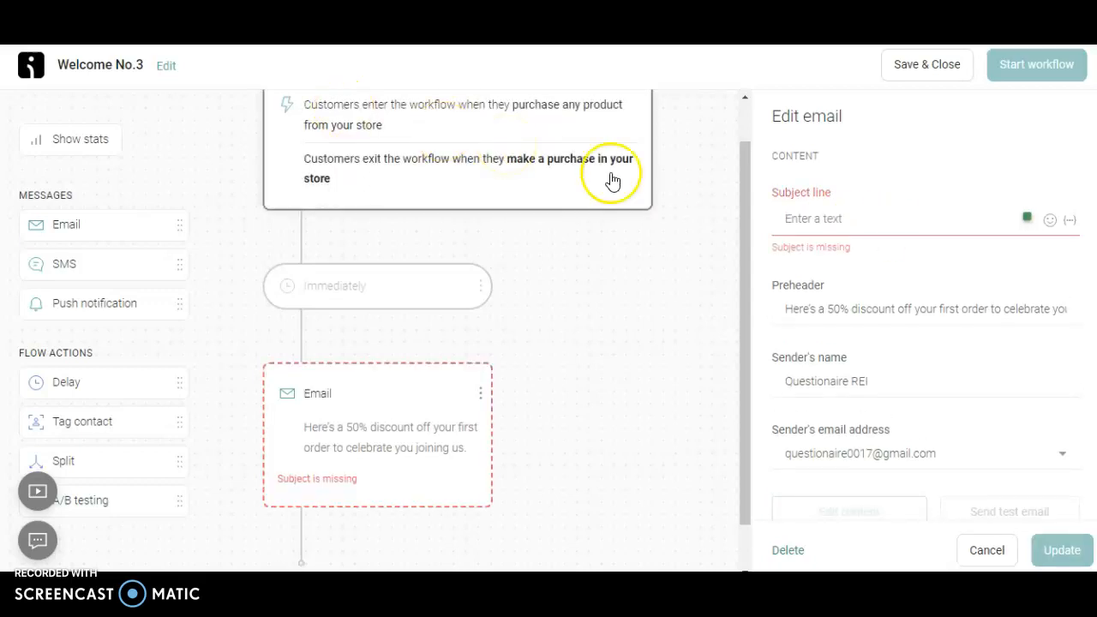
{"action": "type", "text": "Questionaire REI"}
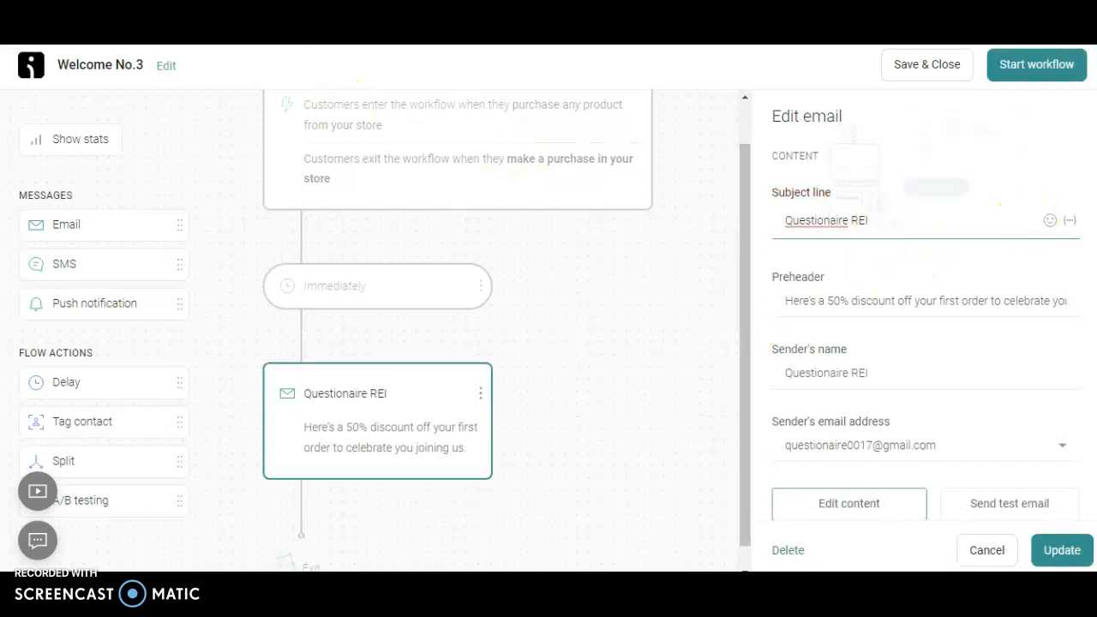
Review the email's preheader, sender's name, language and remaining settings, keep English, and apply the email update
{"action": "scroll", "coordinate": [936, 276], "scroll_direction": "down", "scroll_amount": 1}
{"action": "left_click", "coordinate": [933, 240]}
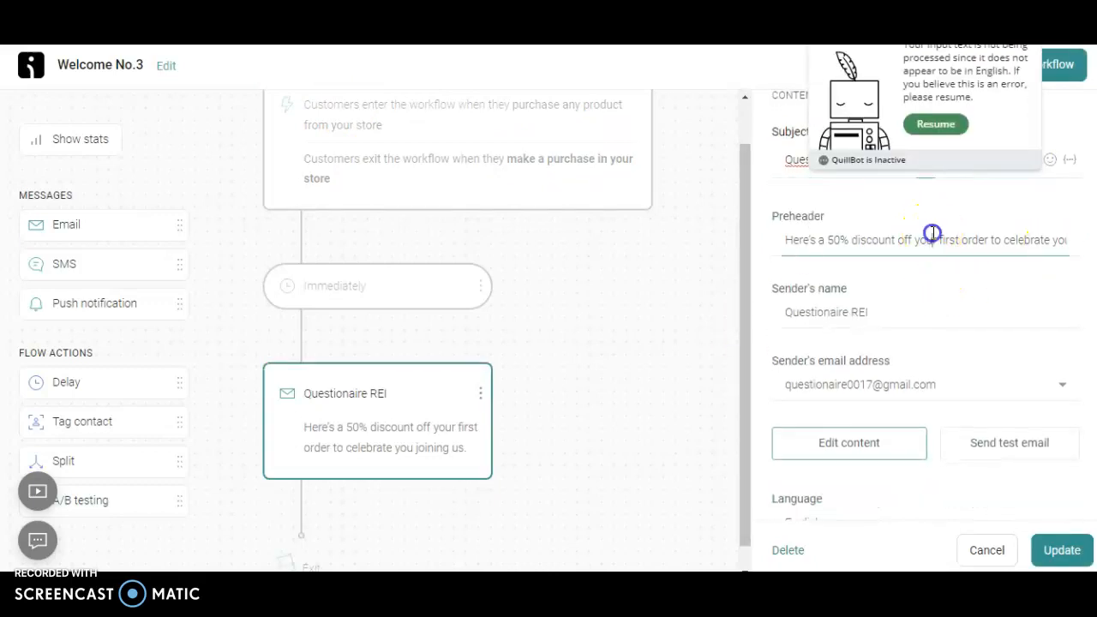
{"action": "left_click", "coordinate": [896, 316]}
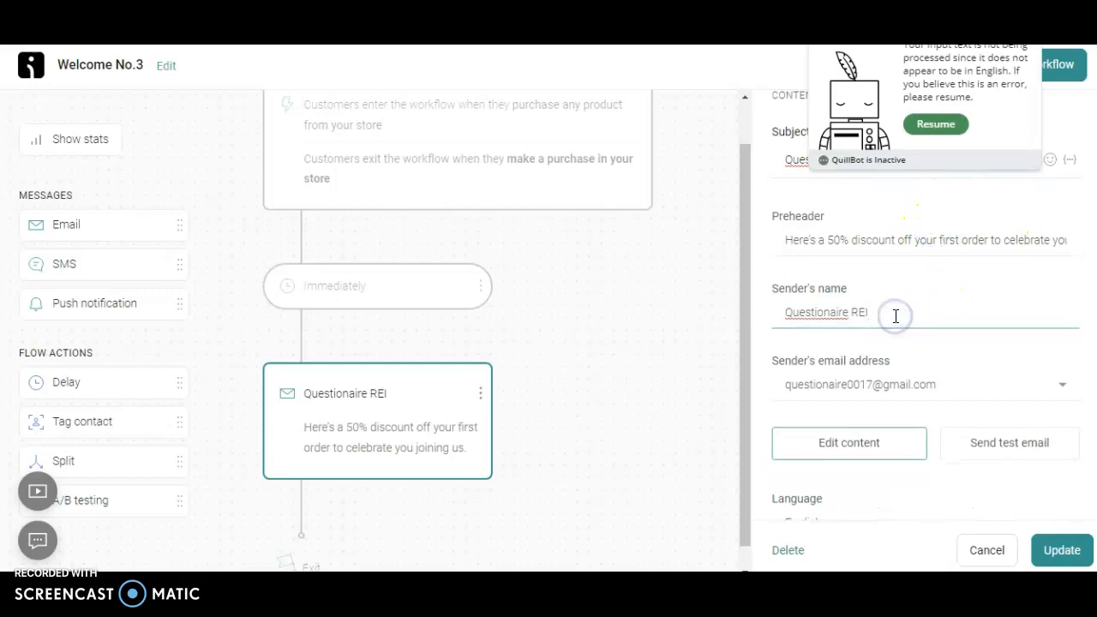
{"action": "scroll", "coordinate": [1092, 438], "scroll_direction": "down", "scroll_amount": 3}
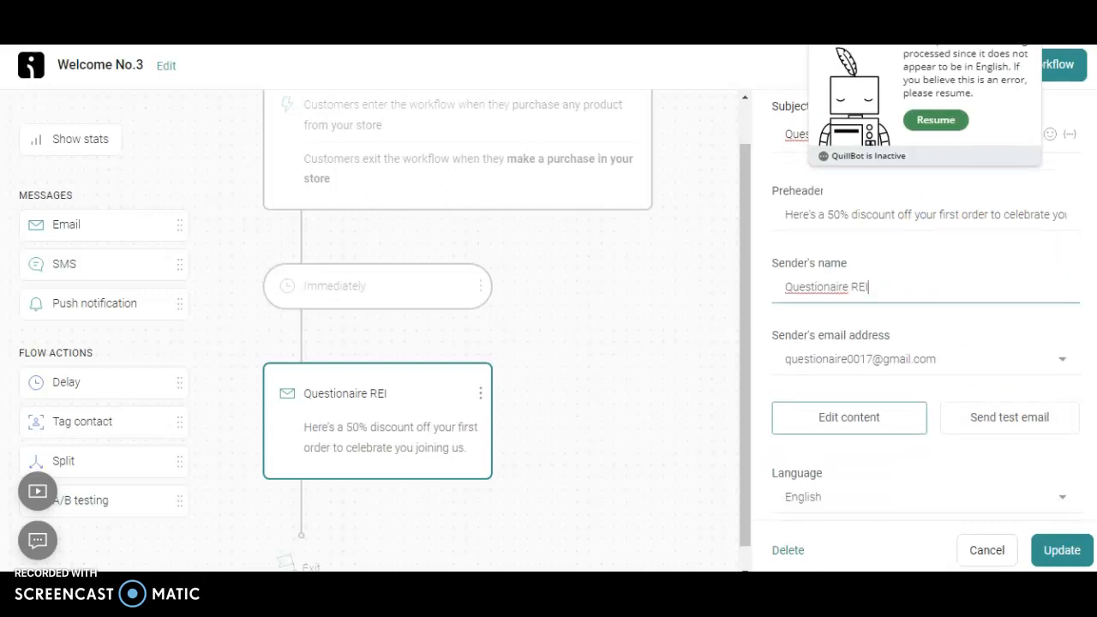
{"action": "left_click", "coordinate": [1010, 392]}
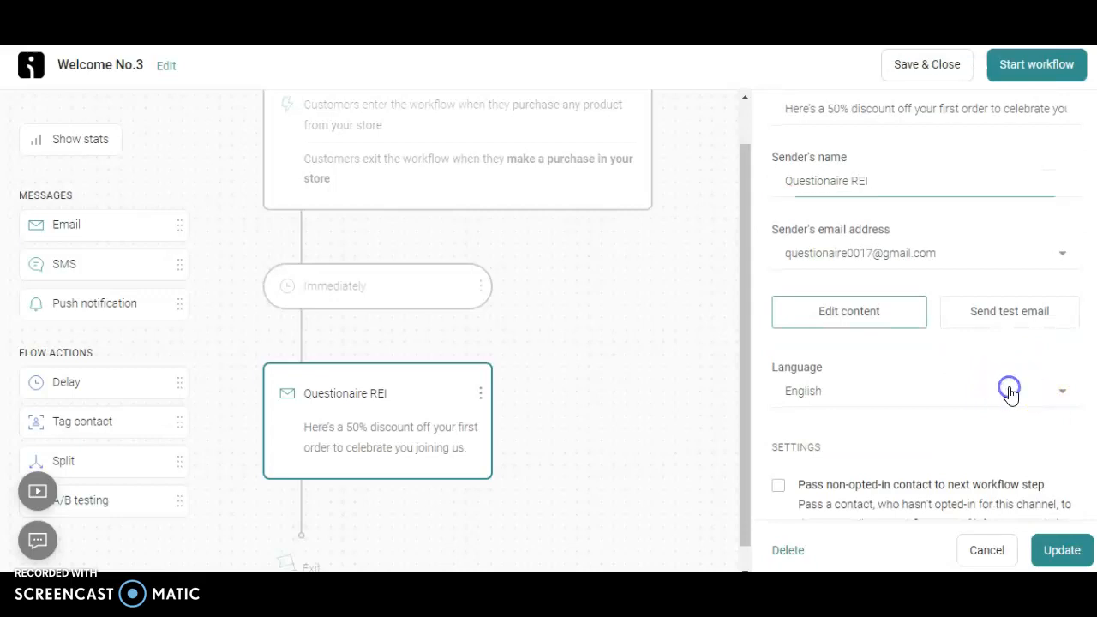
{"action": "left_click", "coordinate": [974, 377]}
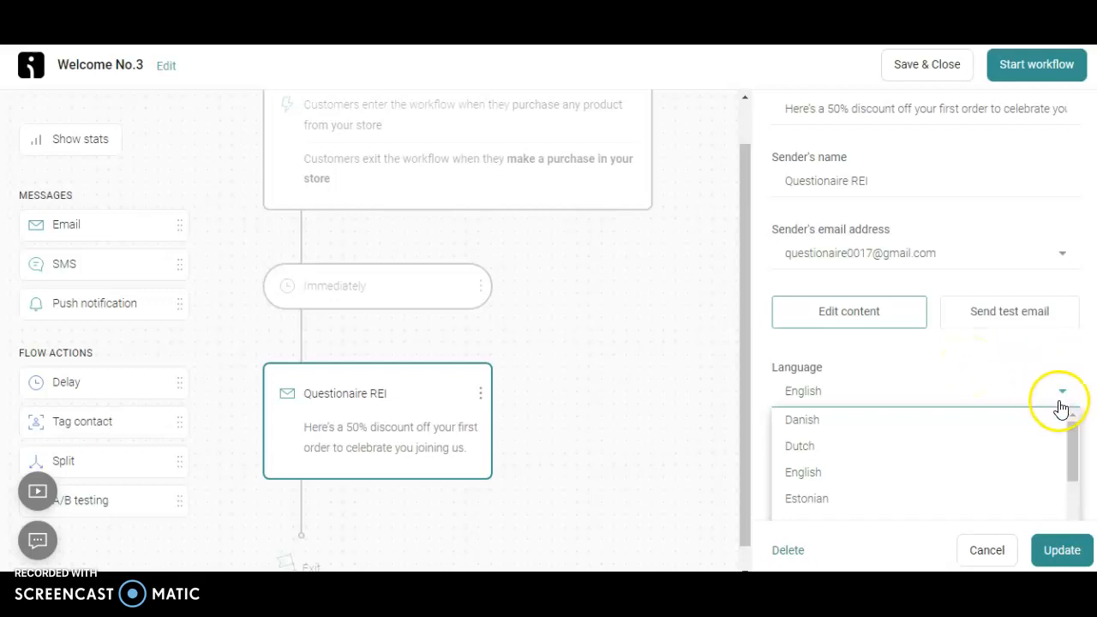
{"action": "scroll", "coordinate": [1087, 376], "scroll_direction": "down", "scroll_amount": 1}
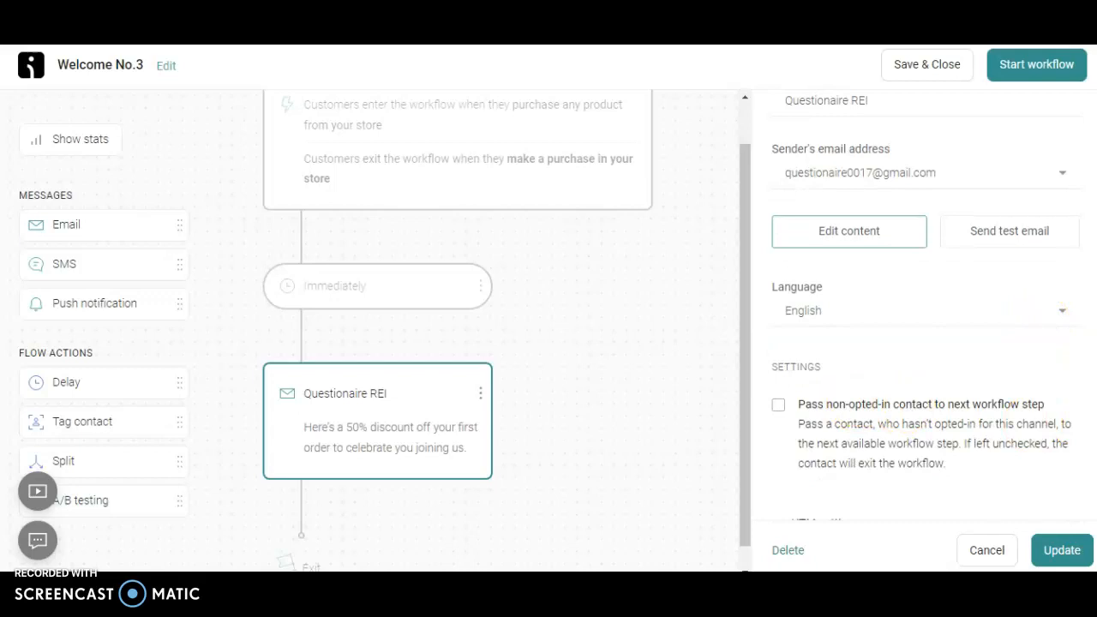
{"action": "scroll", "coordinate": [926, 343], "scroll_direction": "down", "scroll_amount": 1}
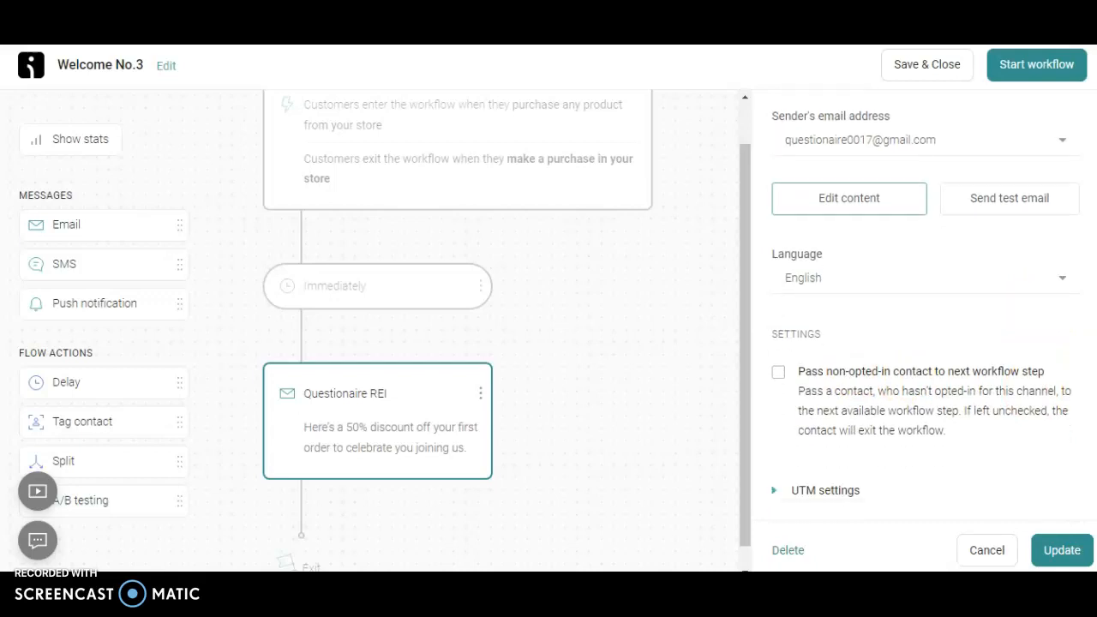
{"action": "left_click", "coordinate": [1061, 552]}
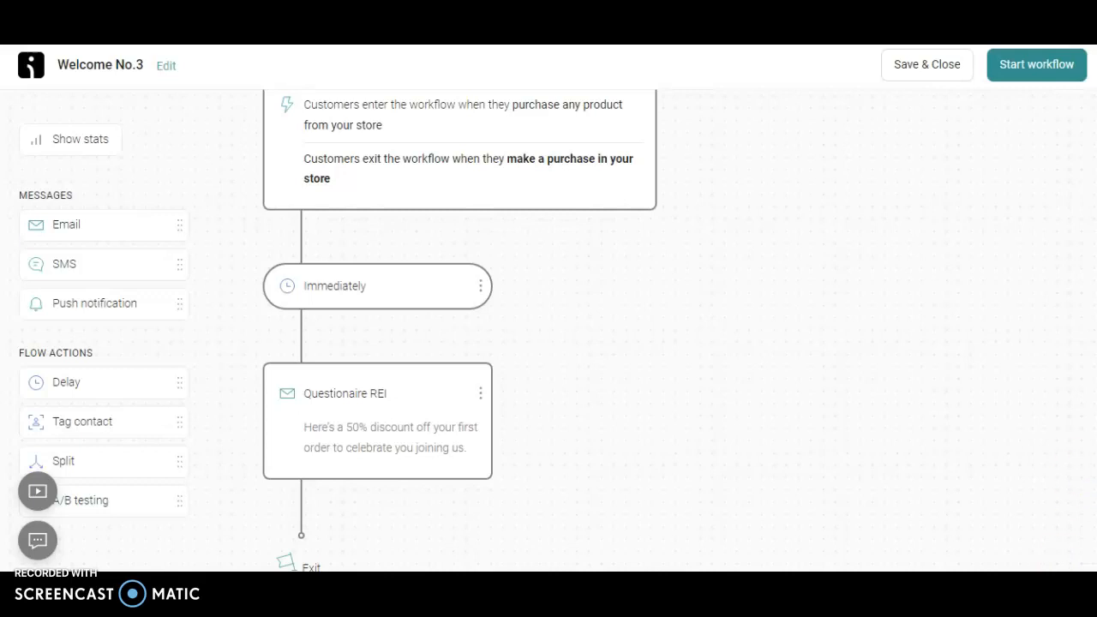
Start the Welcome workflow, review the trigger block's settings with Order Placed kept, and apply the trigger update
{"action": "scroll", "coordinate": [460, 334], "scroll_direction": "up", "scroll_amount": 1}
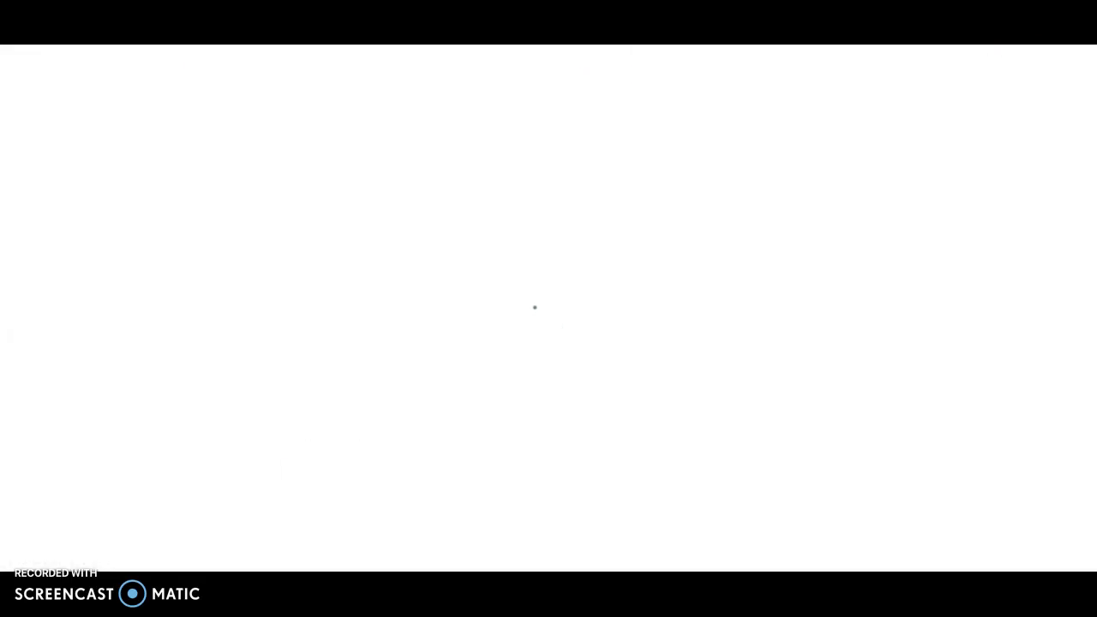
{"action": "left_click_drag", "start_coordinate": [745, 295], "coordinate": [746, 385]}
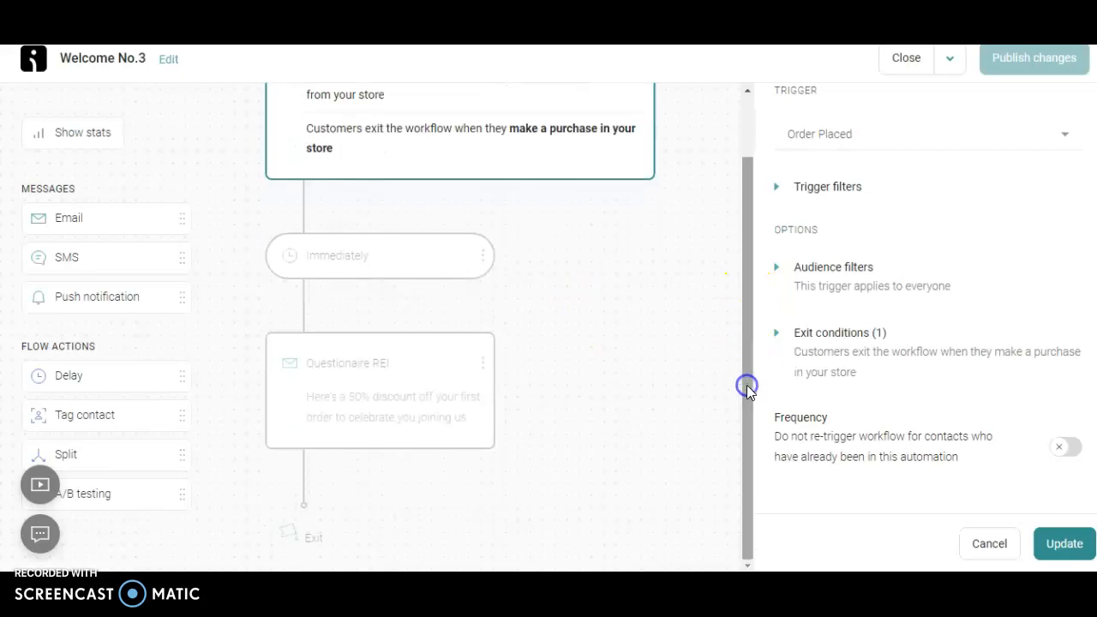
{"action": "left_click", "coordinate": [1053, 554]}
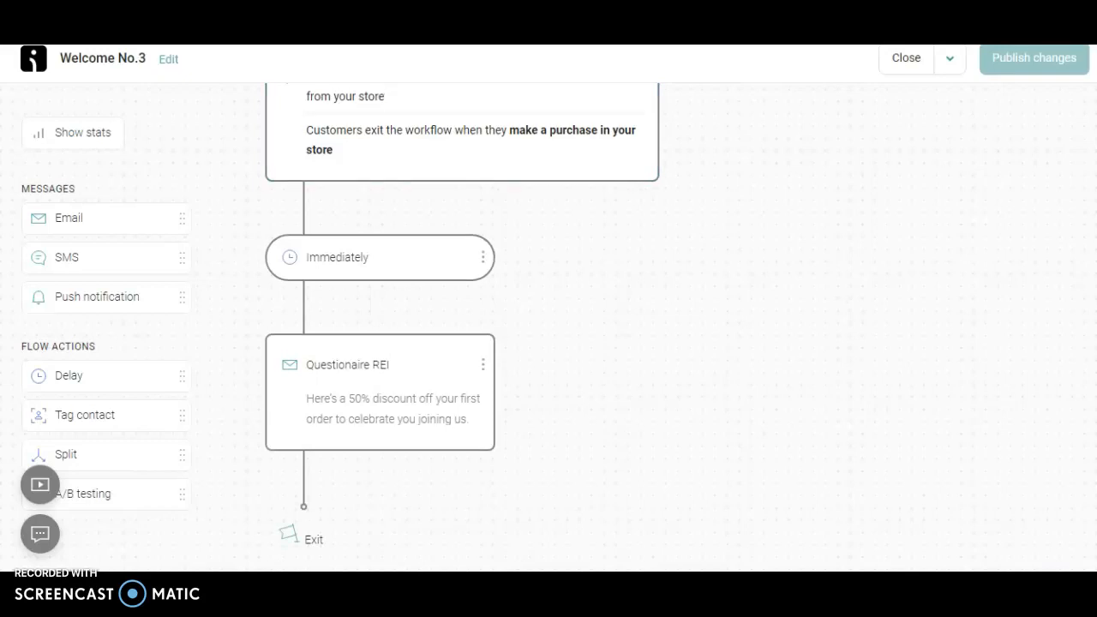
Publish the Welcome workflow's changes, letting the contacts already in it finish the workflow
{"action": "scroll", "coordinate": [897, 231], "scroll_direction": "down", "scroll_amount": 1}
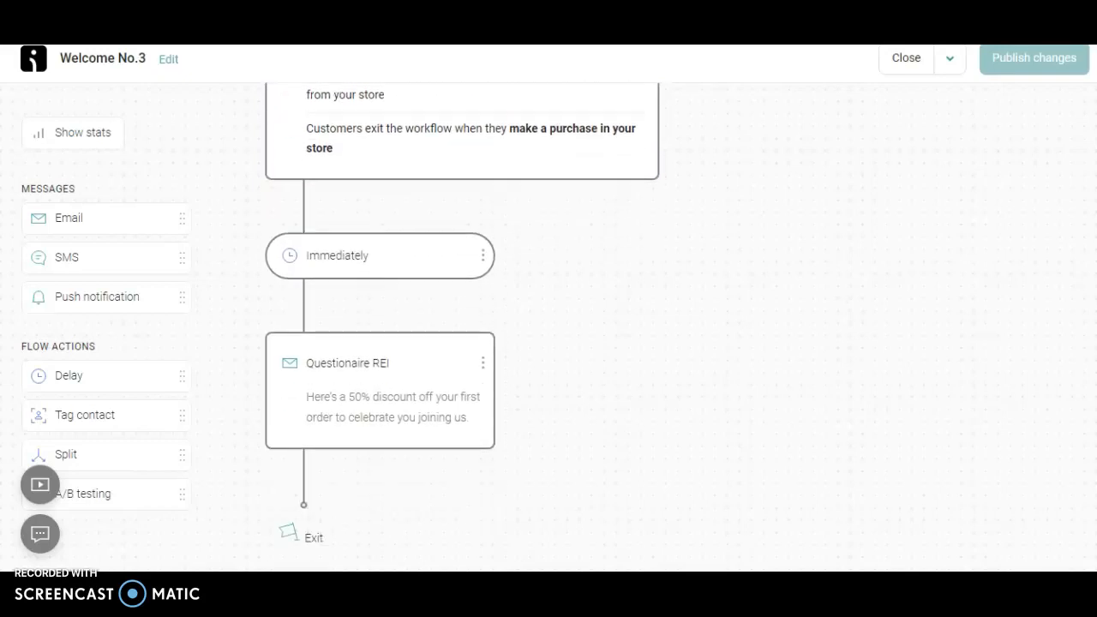
{"action": "left_click", "coordinate": [950, 65]}
{"action": "left_click", "coordinate": [972, 219]}
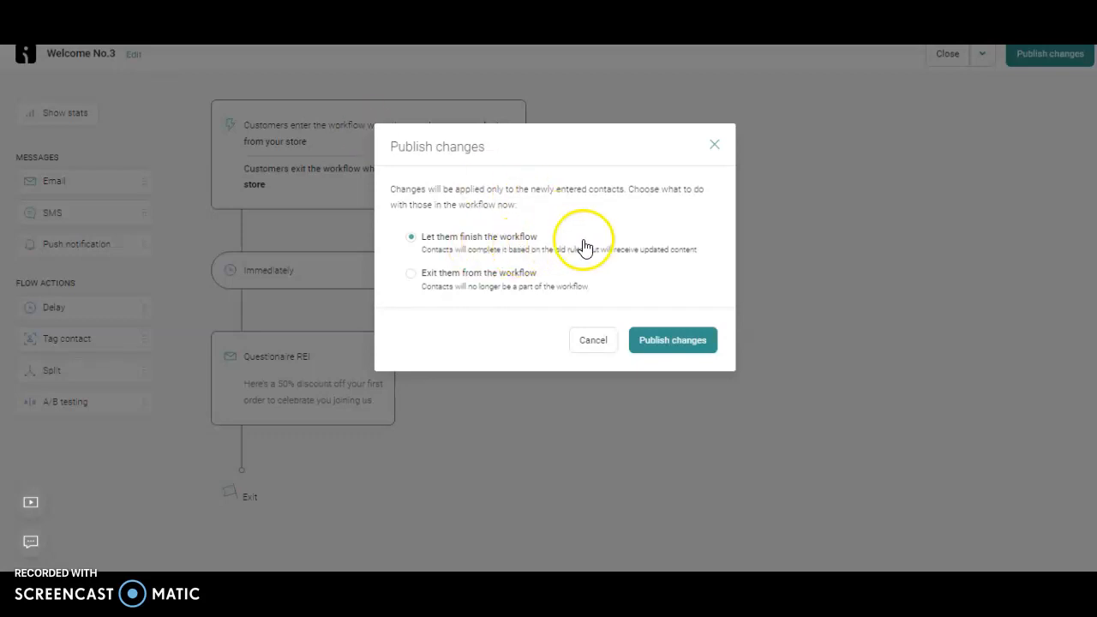
{"action": "left_click", "coordinate": [666, 338]}
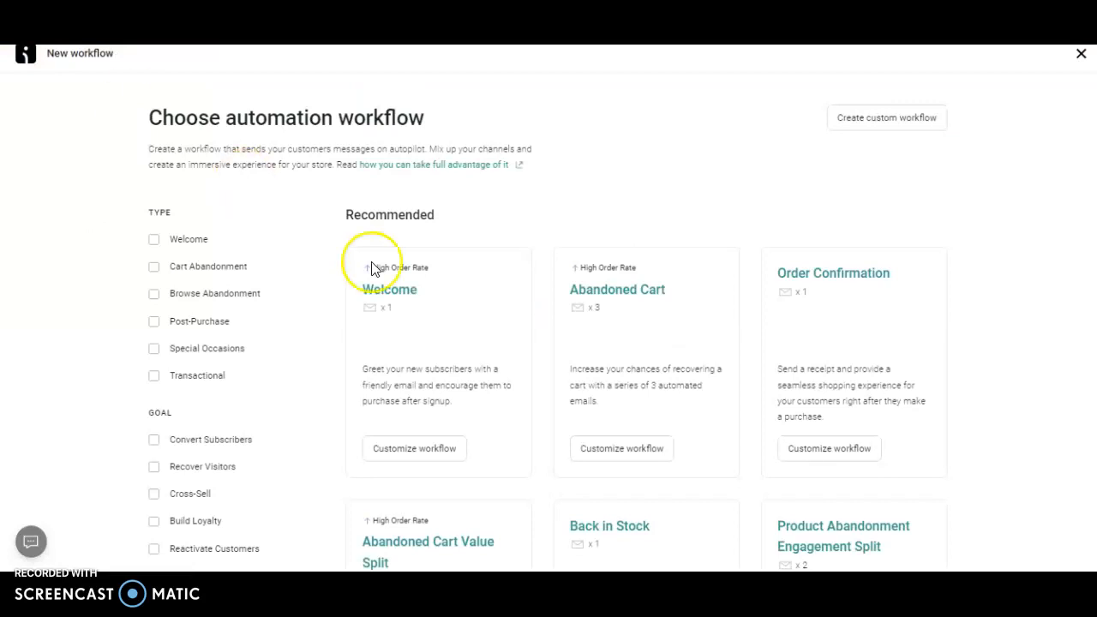
Create a workflow from the recommended Abandoned Cart template and review the settings of its first email
{"action": "left_click", "coordinate": [627, 450]}
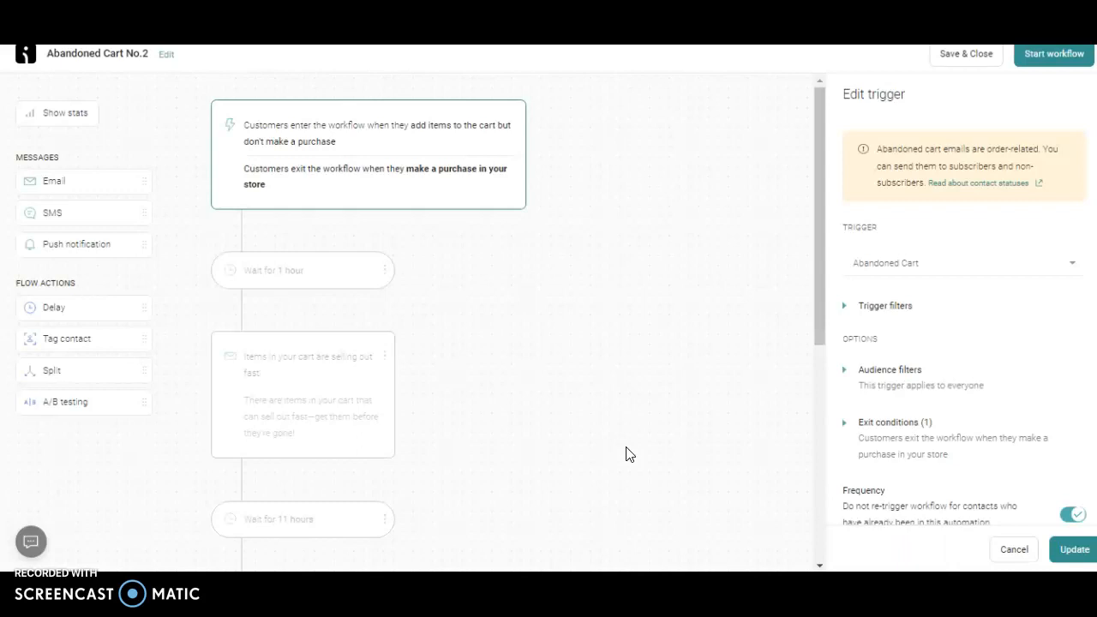
{"action": "left_click_drag", "start_coordinate": [815, 229], "coordinate": [813, 262]}
{"action": "left_click", "coordinate": [318, 325]}
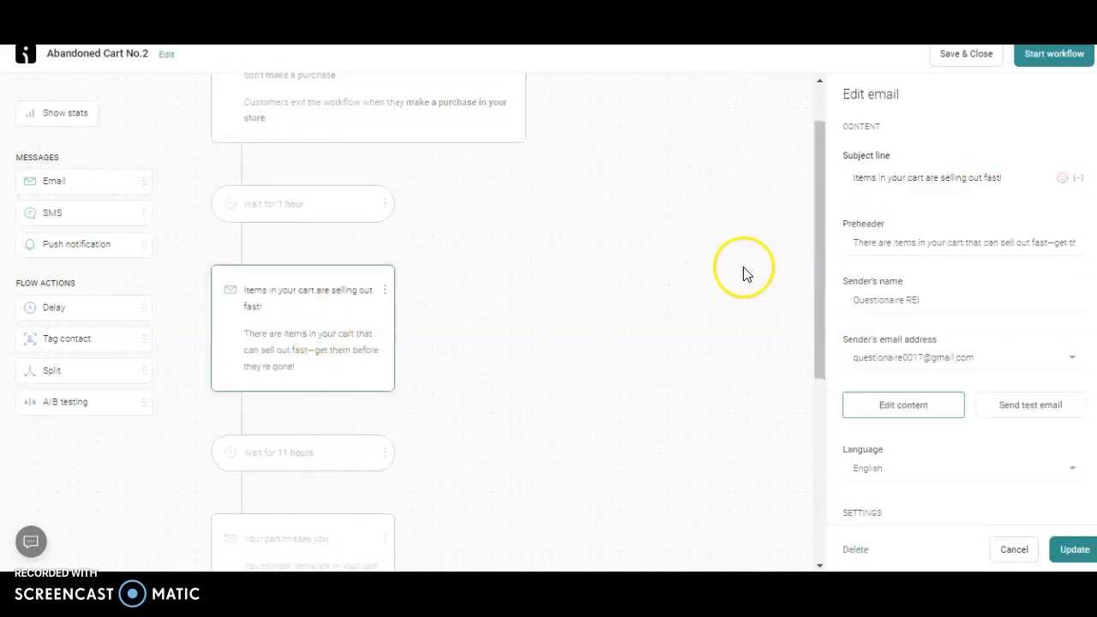
{"action": "left_click_drag", "start_coordinate": [818, 276], "coordinate": [825, 396]}
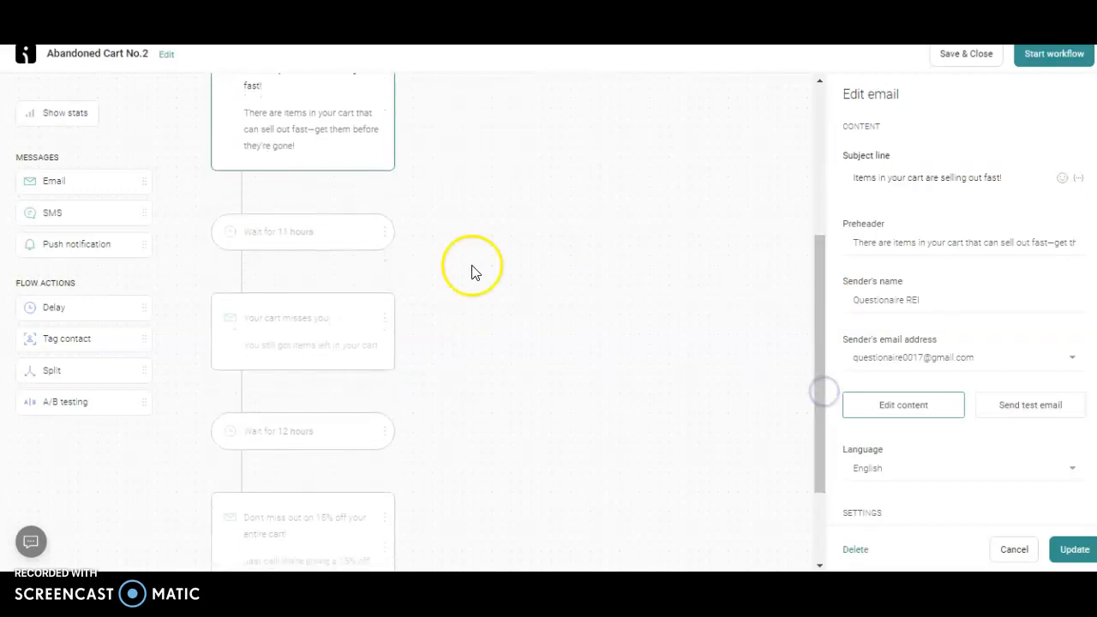
Set the delay before the "Your cart misses you!" email to 12 hours
{"action": "left_click", "coordinate": [301, 248]}
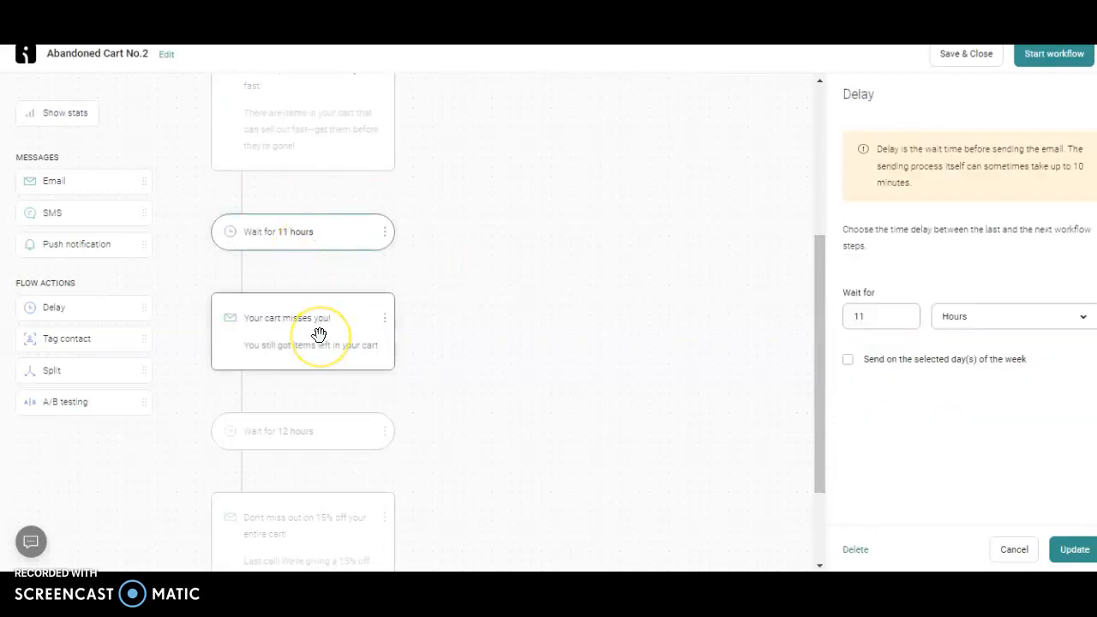
{"action": "left_click", "coordinate": [298, 234]}
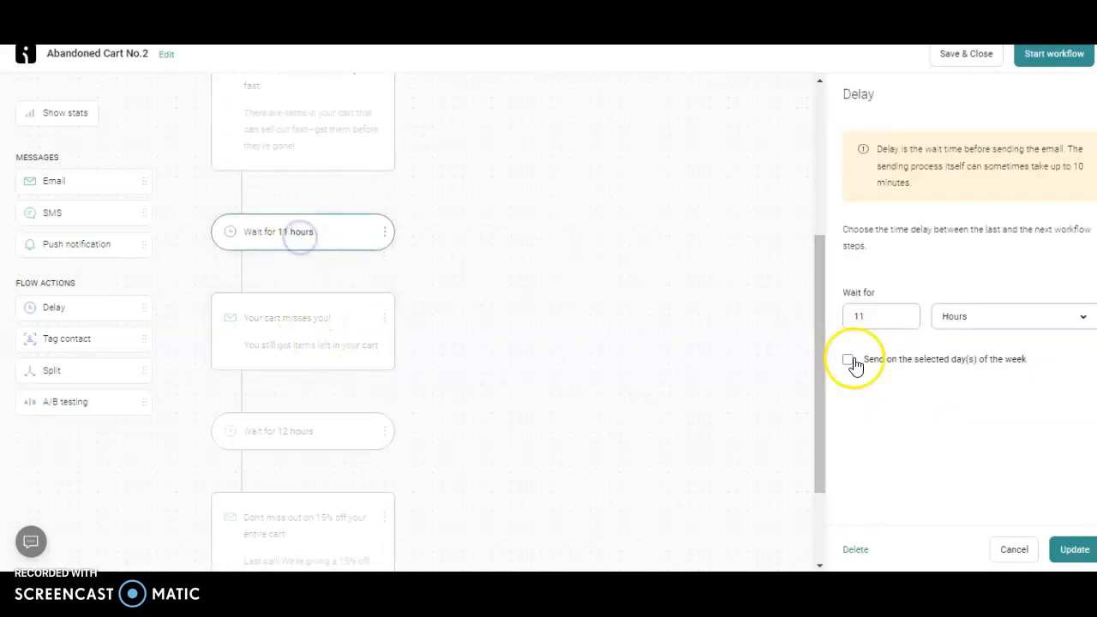
{"action": "left_click", "coordinate": [885, 320]}
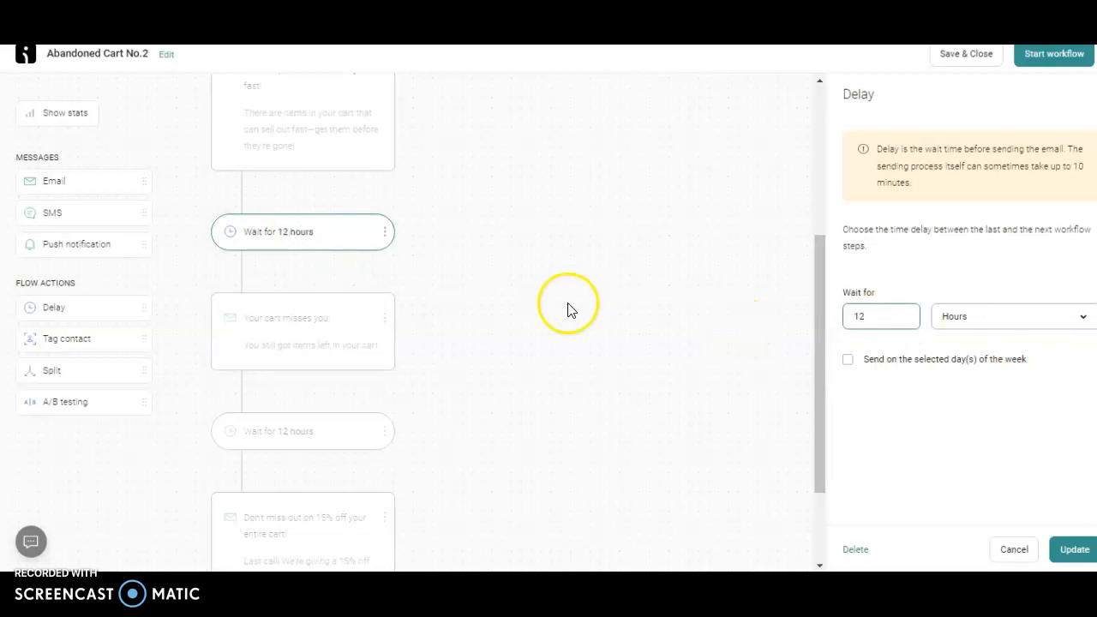
Review the settings of the "Your cart misses you!" email and of the delay that follows it
{"action": "left_click", "coordinate": [324, 350]}
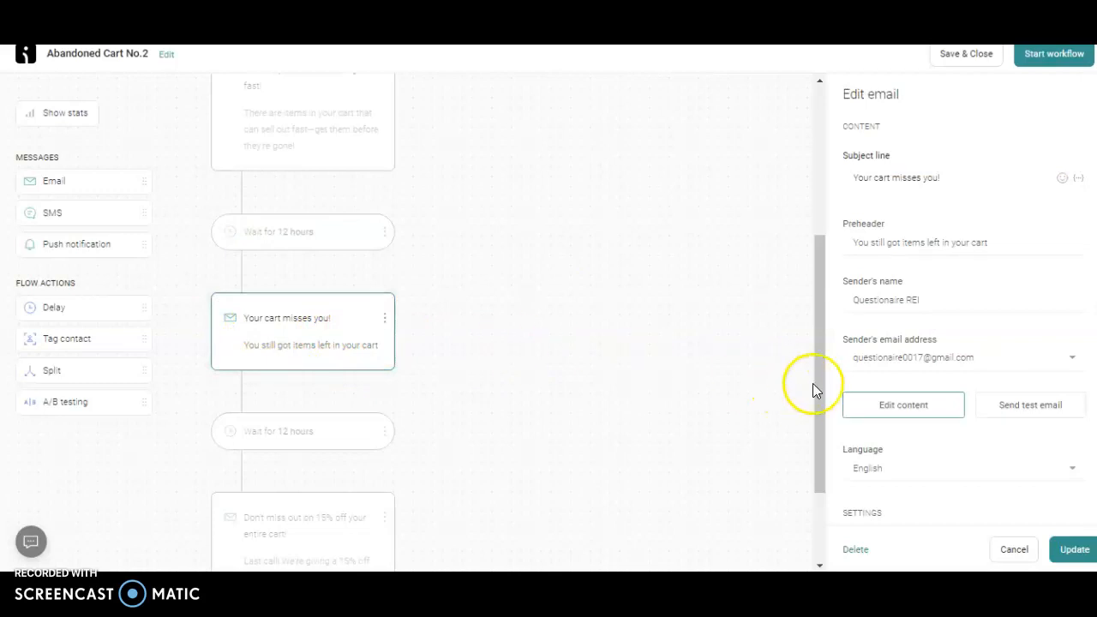
{"action": "left_click_drag", "start_coordinate": [819, 386], "coordinate": [819, 434]}
{"action": "left_click", "coordinate": [302, 356]}
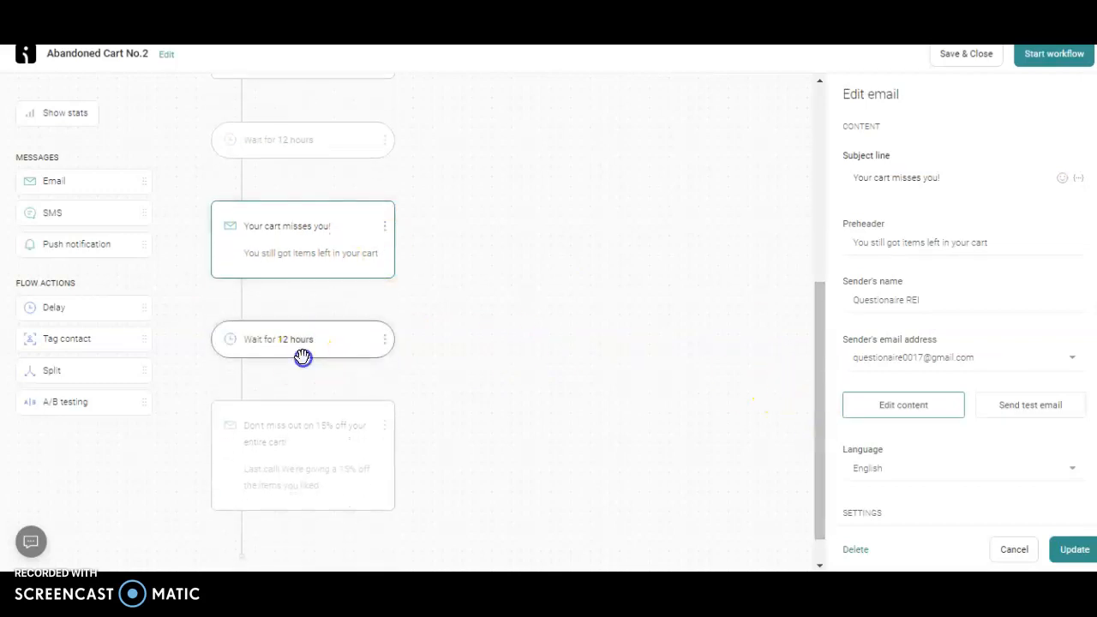
Change the discount in the last email's preheader to 50%, apply the update, and save and close the Abandoned Cart workflow
{"action": "left_click", "coordinate": [340, 444]}
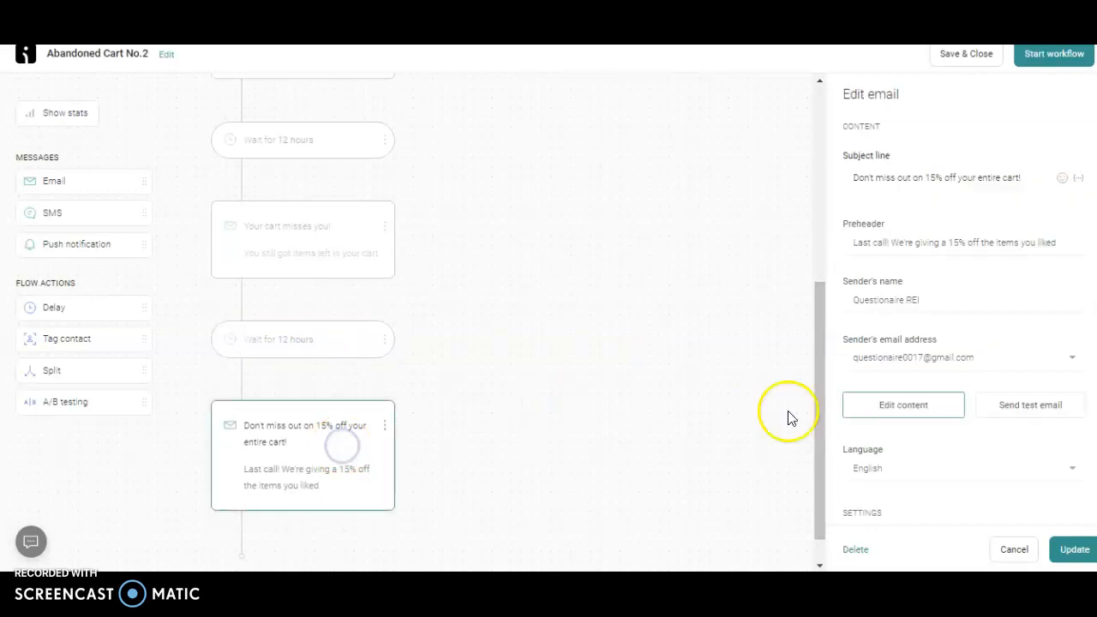
{"action": "left_click", "coordinate": [954, 242]}
{"action": "key", "text": "BackSpace"}
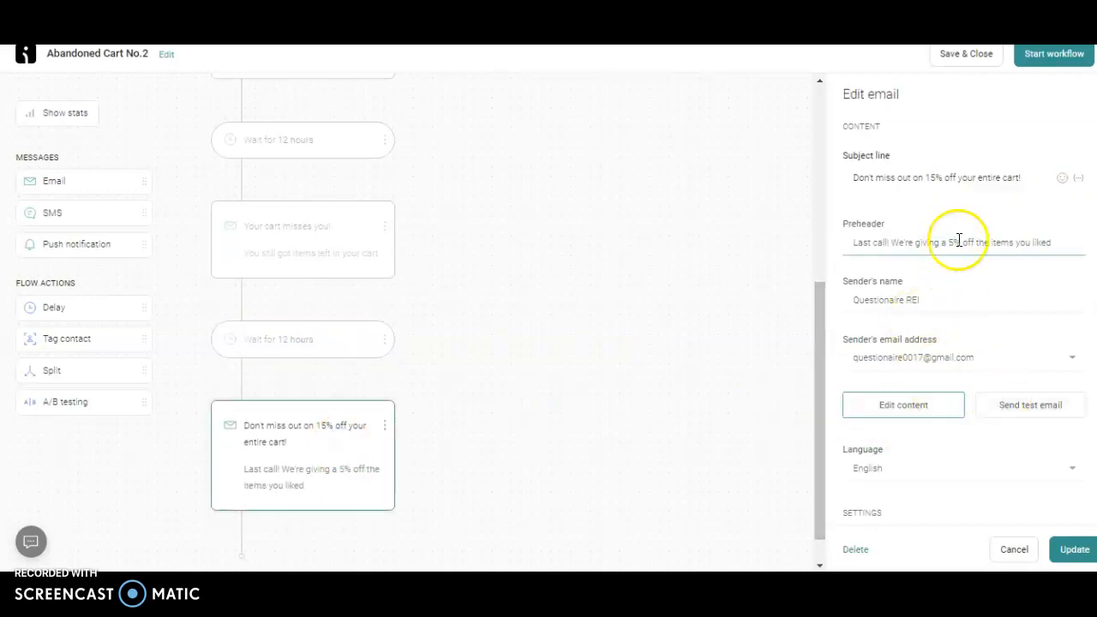
{"action": "type", "text": "0"}
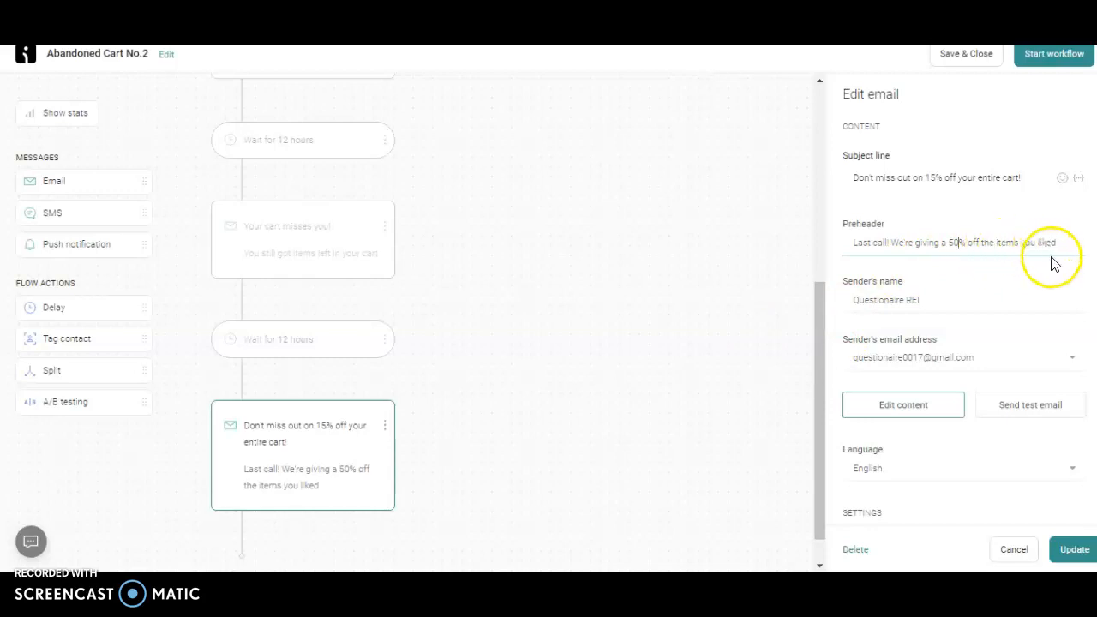
{"action": "left_click_drag", "start_coordinate": [818, 423], "coordinate": [819, 494]}
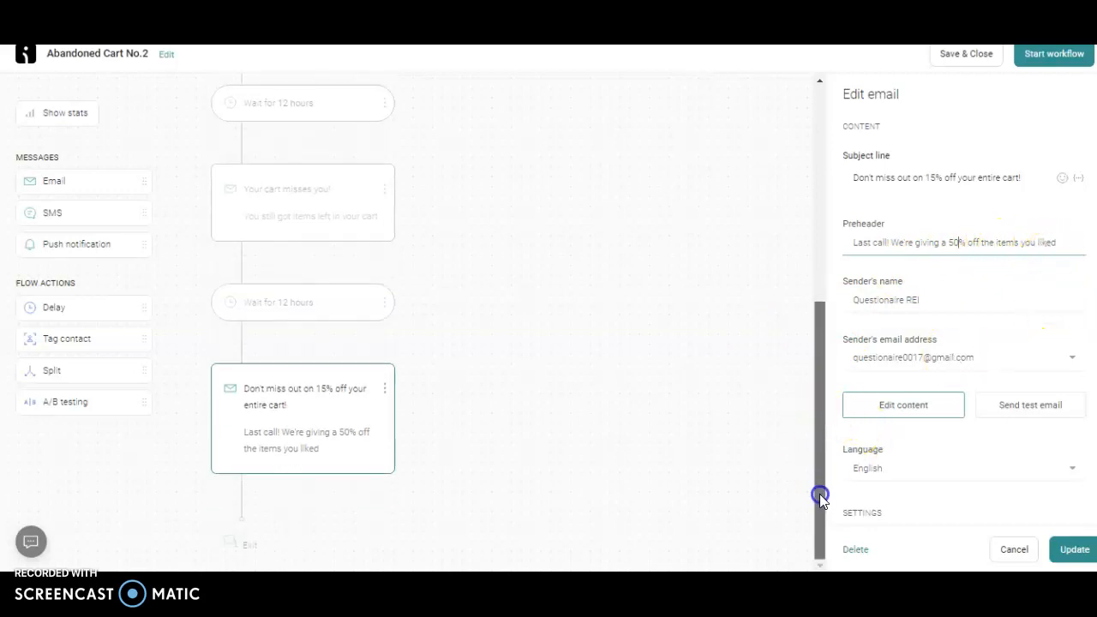
{"action": "left_click", "coordinate": [1073, 549]}
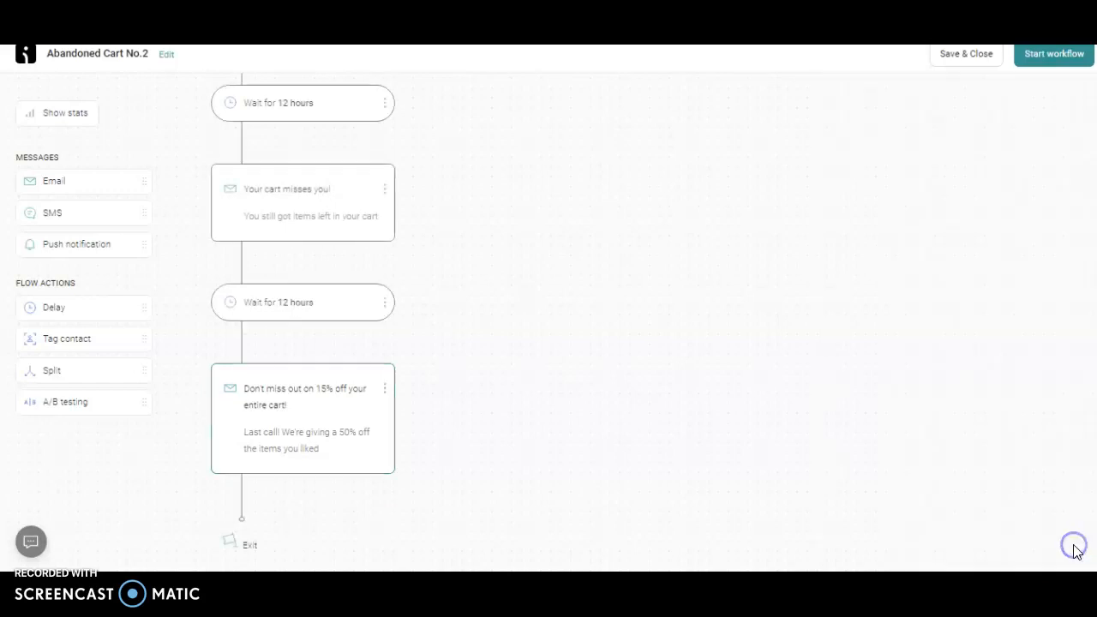
{"action": "left_click", "coordinate": [943, 60]}
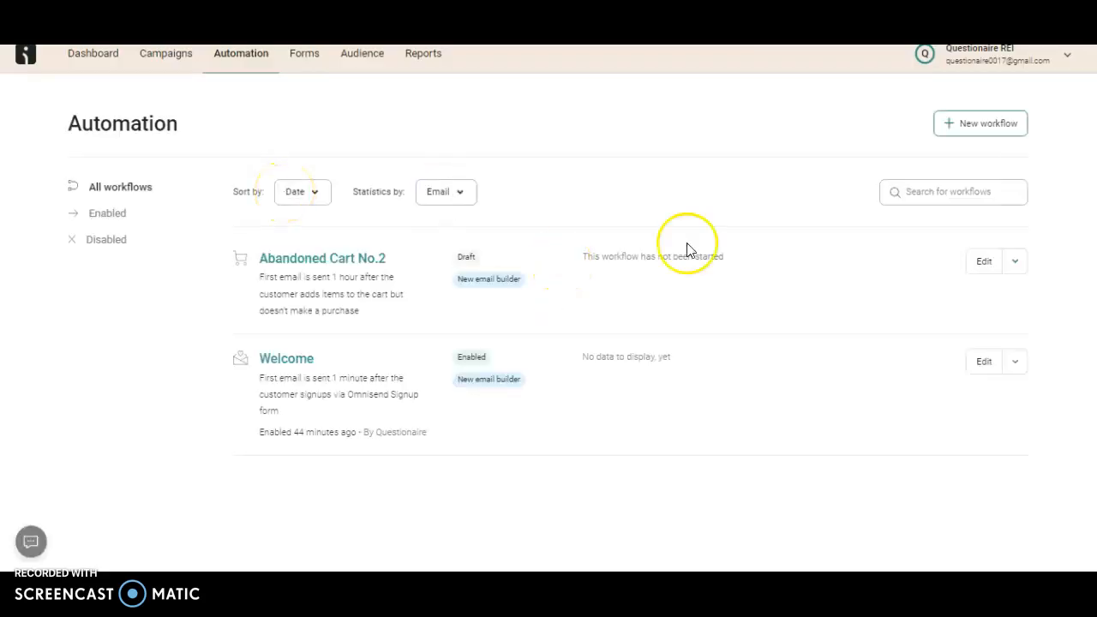
Create an Order Confirmation workflow from its template, apply its "Thanks for your order!" email settings as they are, and save and close it
{"action": "left_click", "coordinate": [952, 128]}
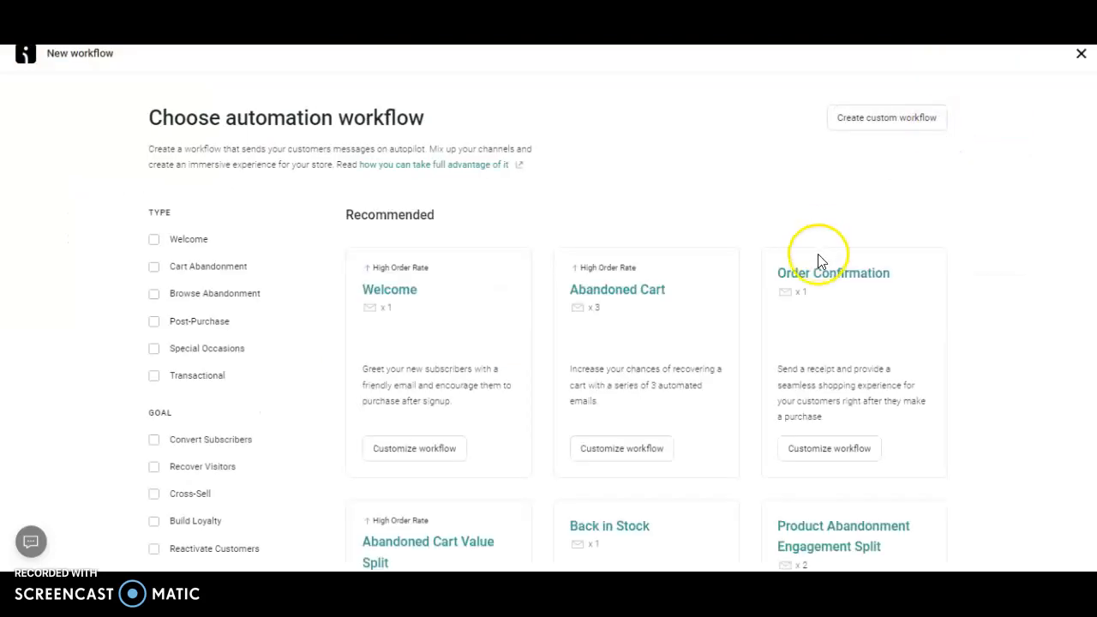
{"action": "left_click", "coordinate": [823, 449]}
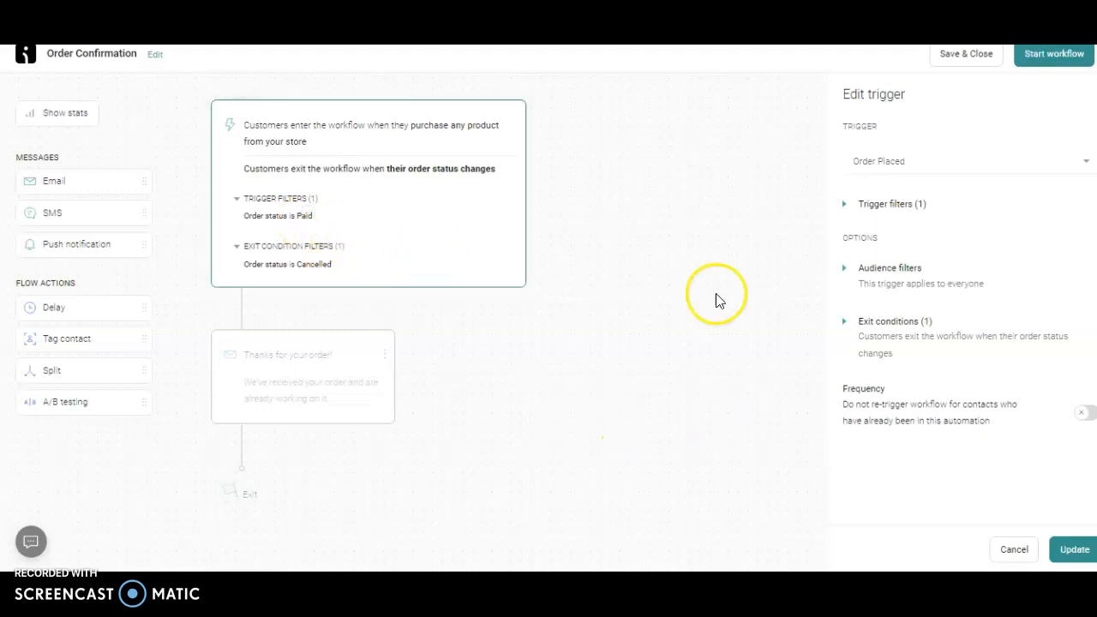
{"action": "left_click", "coordinate": [354, 354]}
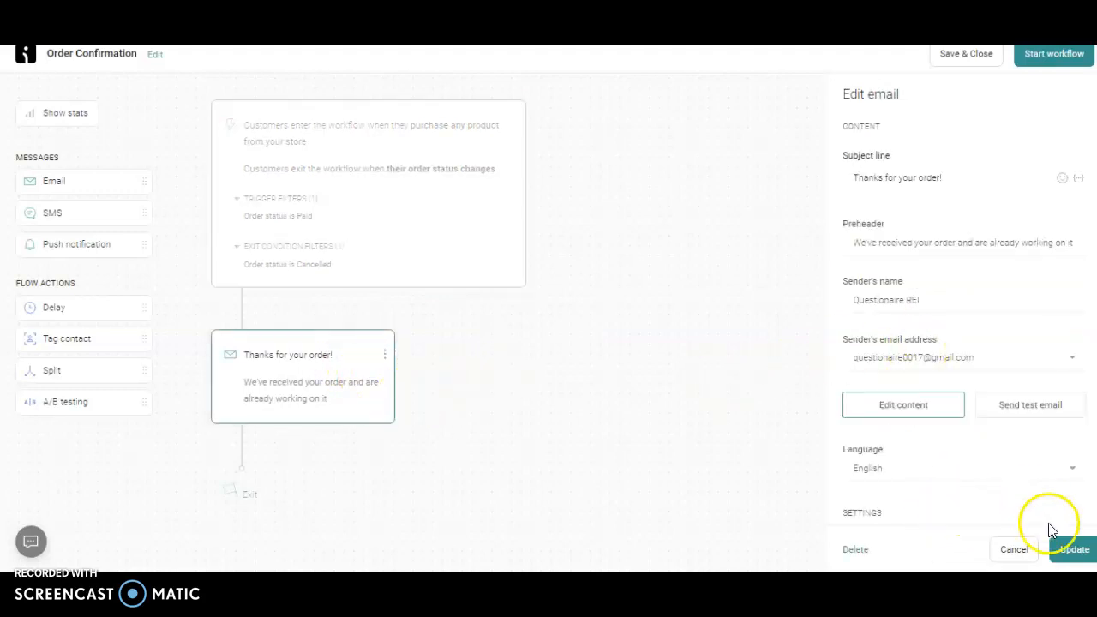
{"action": "left_click", "coordinate": [1074, 549]}
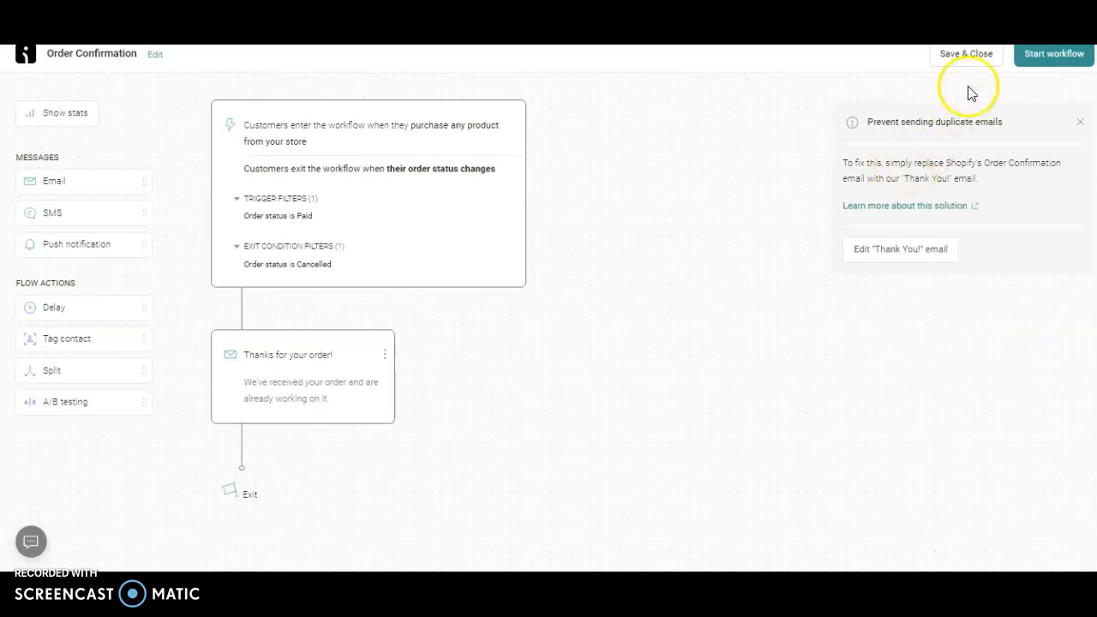
{"action": "left_click", "coordinate": [966, 55]}
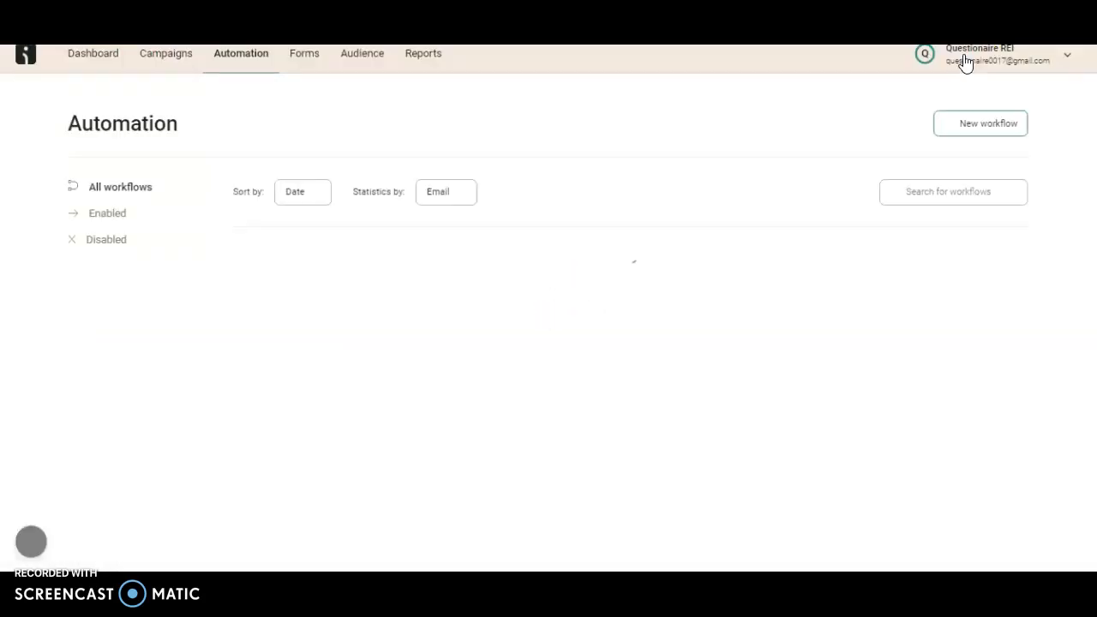
Create another workflow from the Abandoned Cart Value Split template and close its trigger settings
{"action": "left_click", "coordinate": [992, 129]}
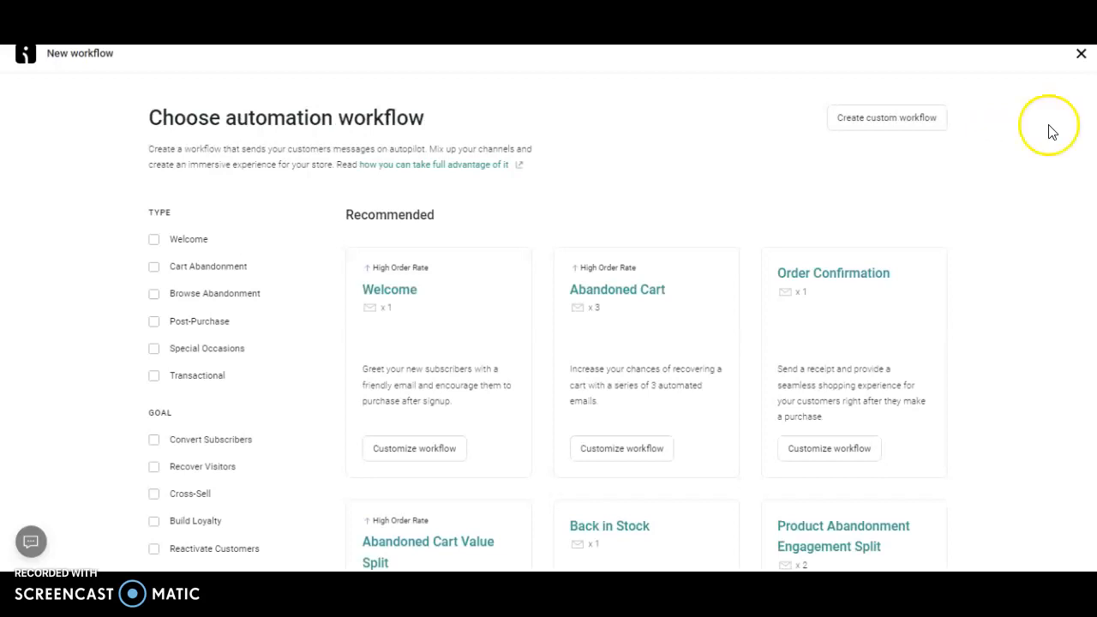
{"action": "scroll", "coordinate": [549, 326], "scroll_direction": "down", "scroll_amount": 4}
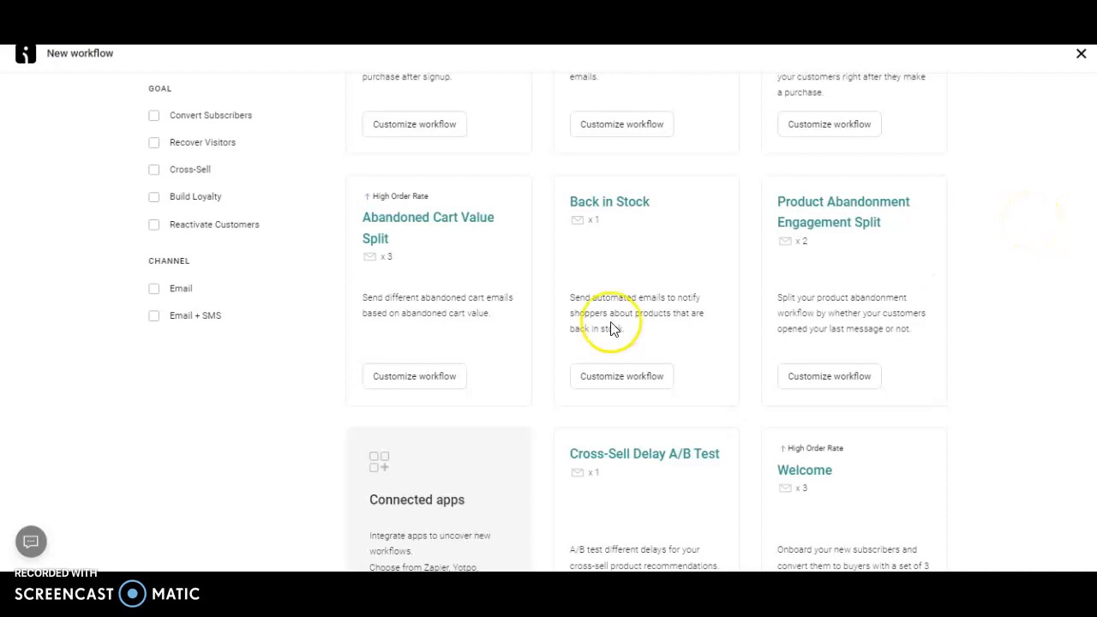
{"action": "left_click", "coordinate": [421, 385]}
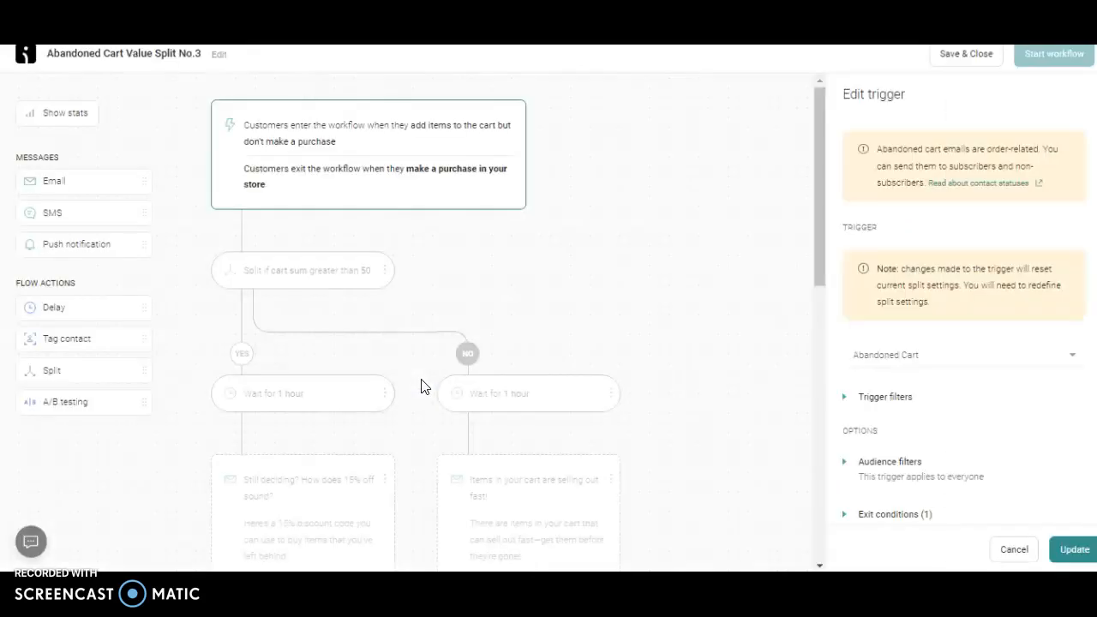
{"action": "left_click", "coordinate": [814, 206]}
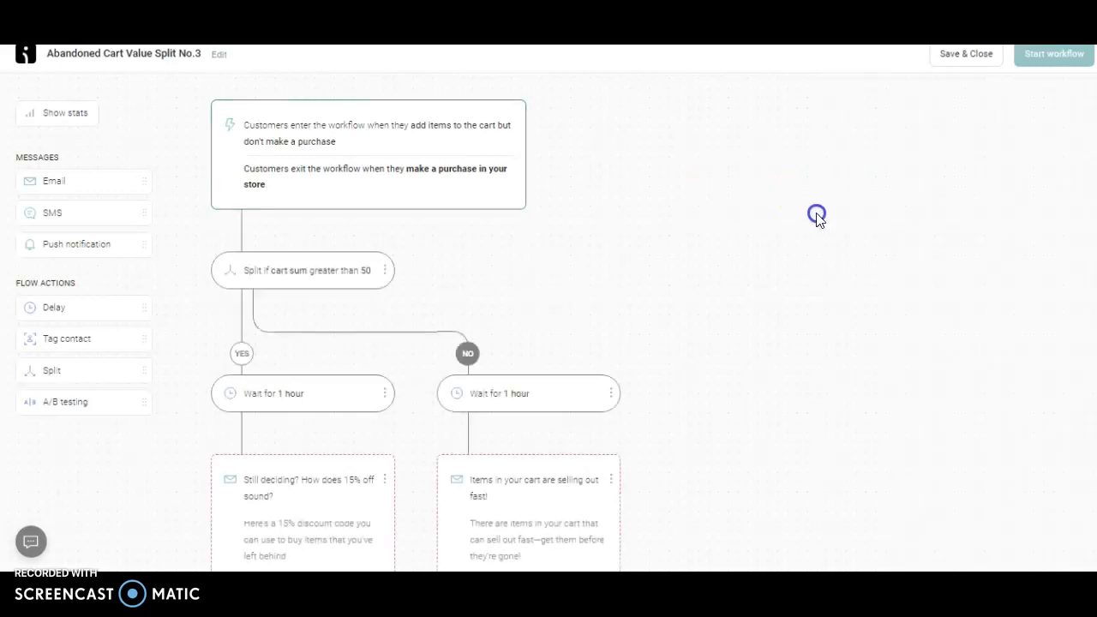
Examine the cart-sum split rule, the first delay on both branches, and the first email on the YES branch
{"action": "left_click", "coordinate": [269, 284]}
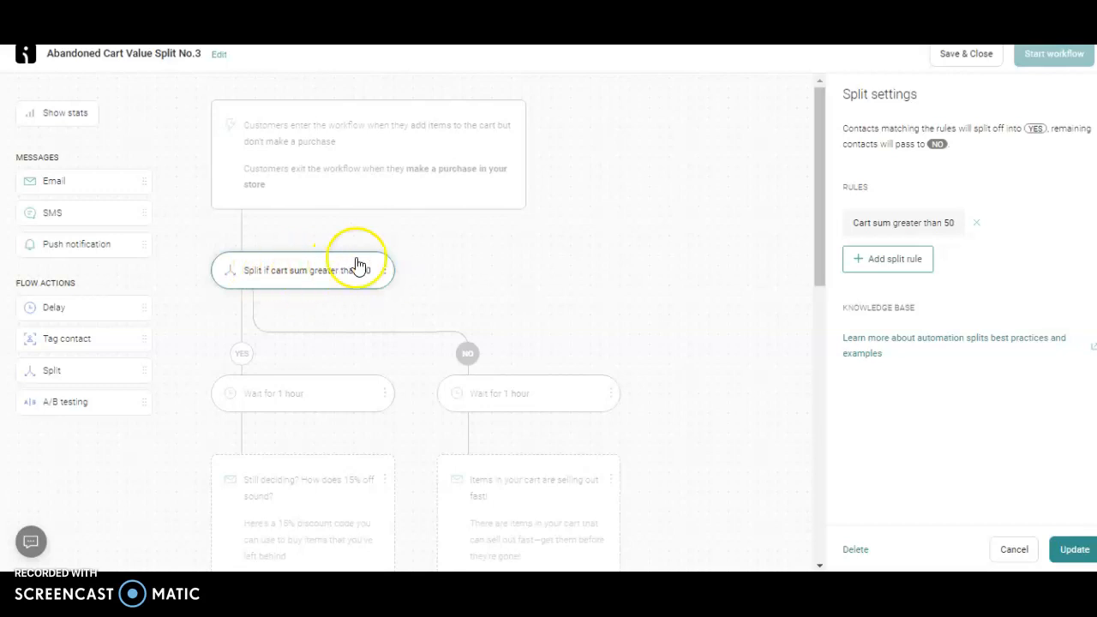
{"action": "left_click_drag", "start_coordinate": [818, 250], "coordinate": [813, 309]}
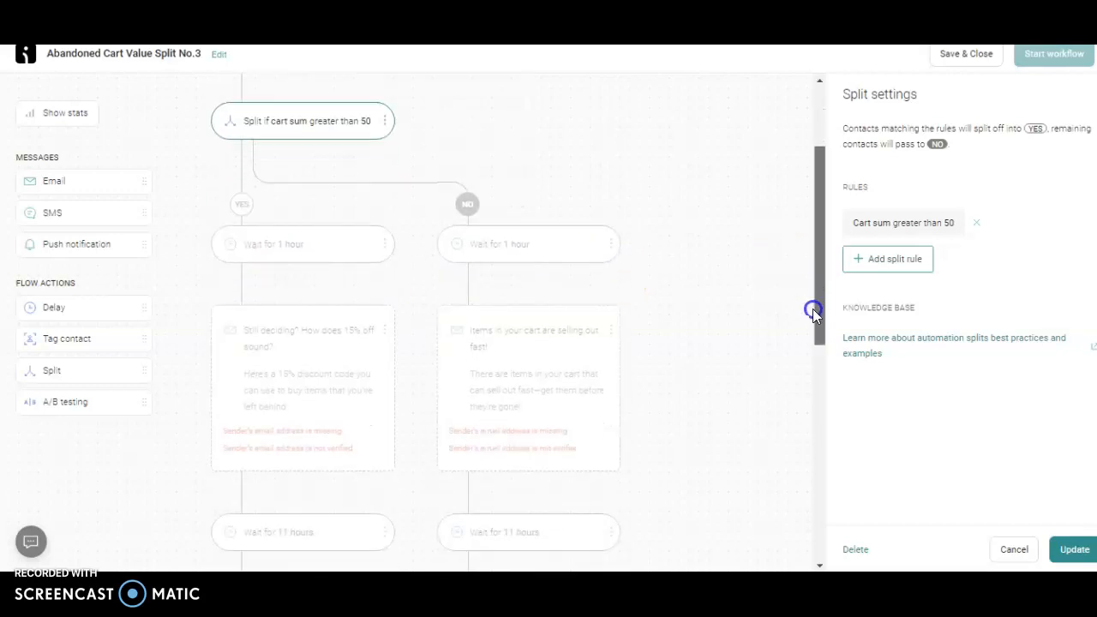
{"action": "left_click", "coordinate": [304, 257]}
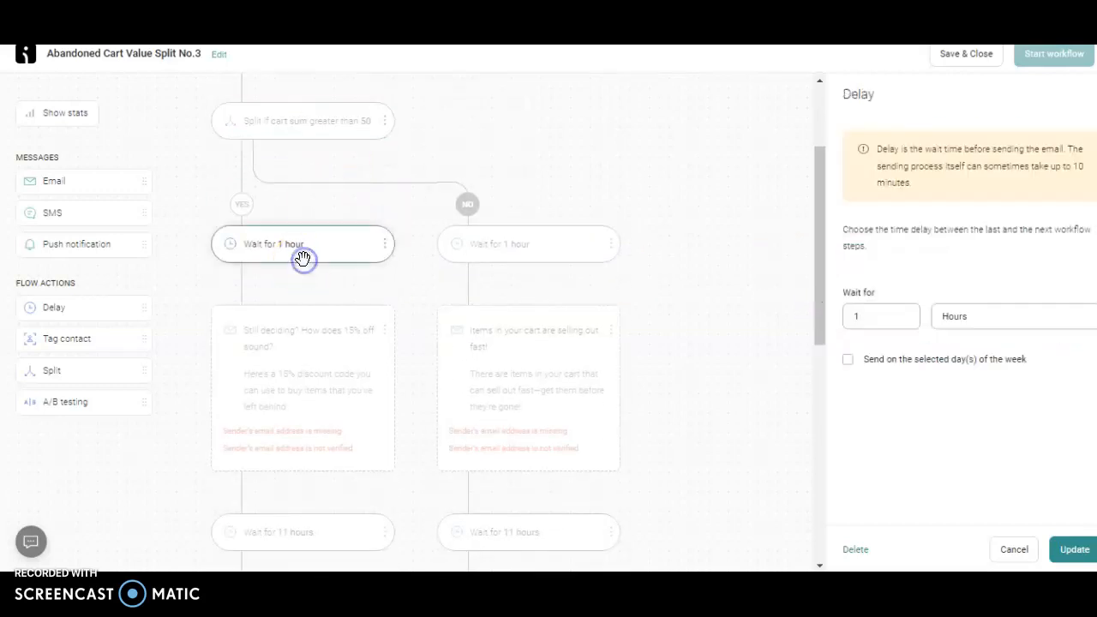
{"action": "left_click", "coordinate": [489, 248]}
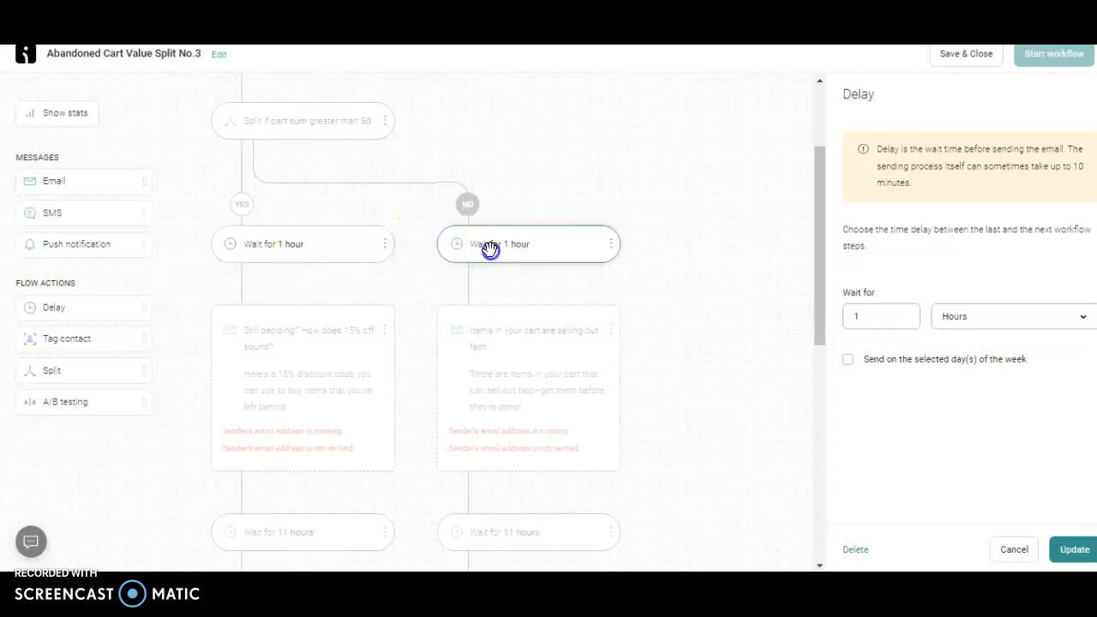
{"action": "left_click_drag", "start_coordinate": [810, 288], "coordinate": [815, 346]}
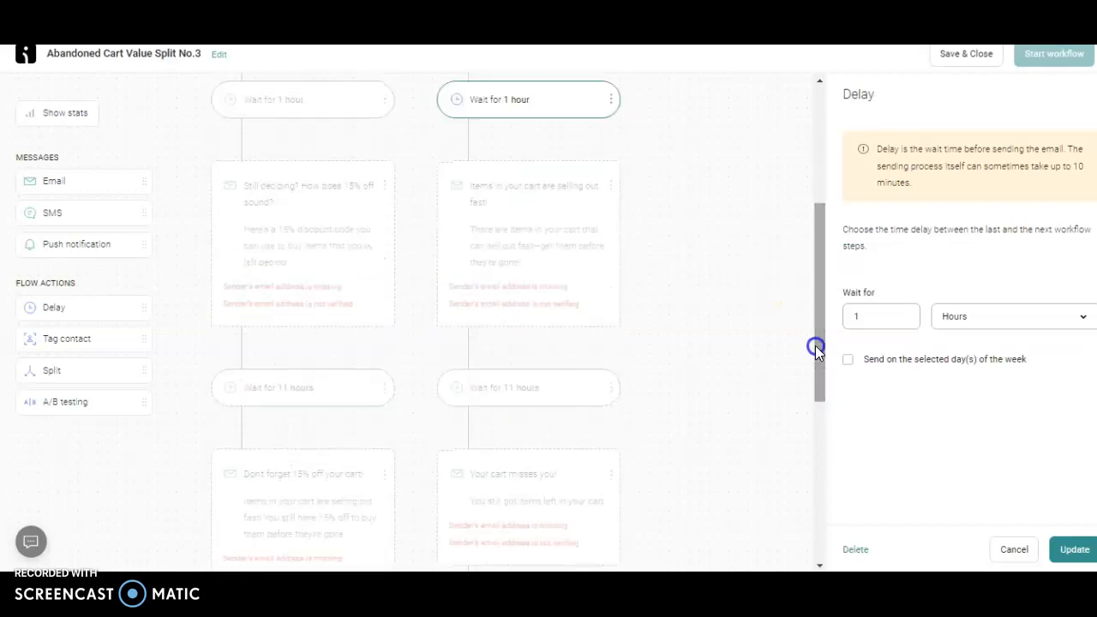
{"action": "left_click", "coordinate": [276, 210]}
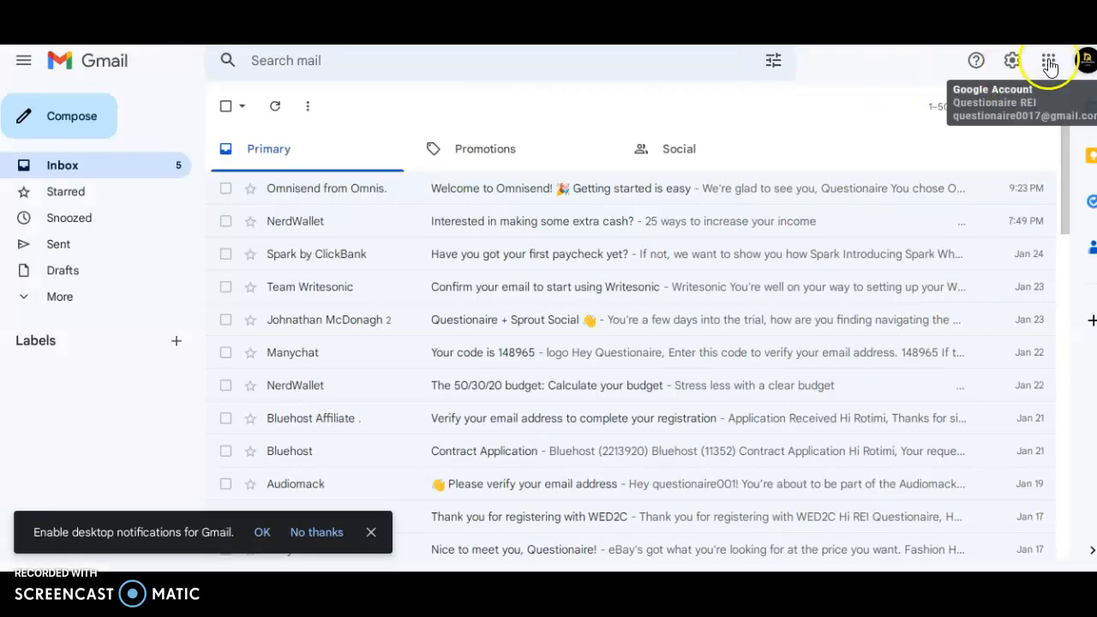
Copy the e-mail address of the signed-in Gmail account
{"action": "left_click", "coordinate": [1086, 73]}
{"action": "triple_click", "coordinate": [945, 139]}
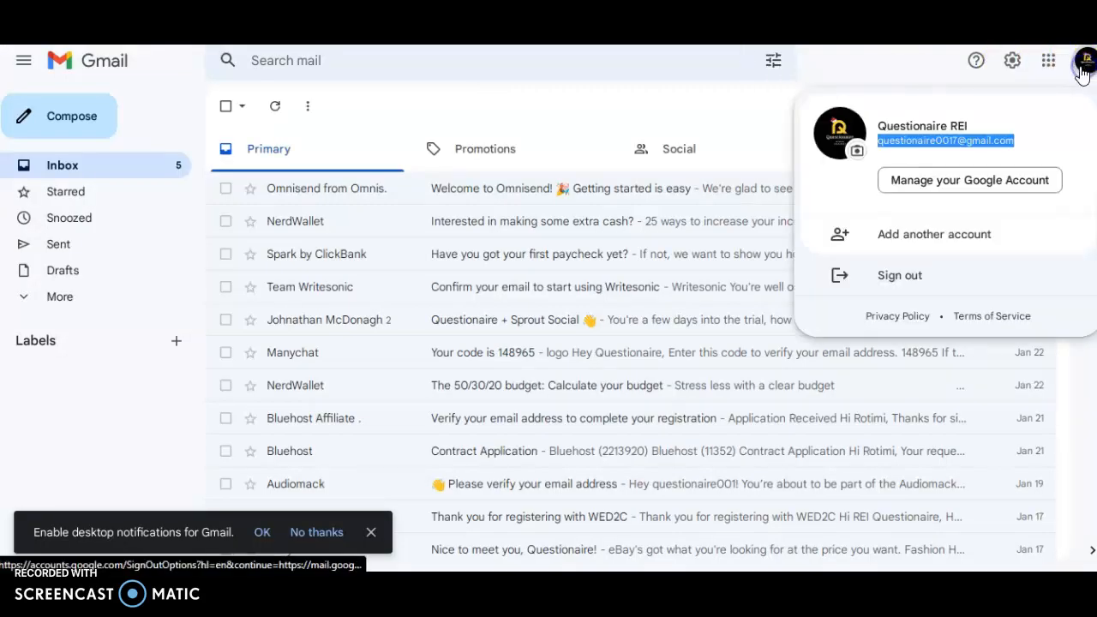
{"action": "right_click", "coordinate": [952, 143]}
{"action": "left_click", "coordinate": [968, 163]}
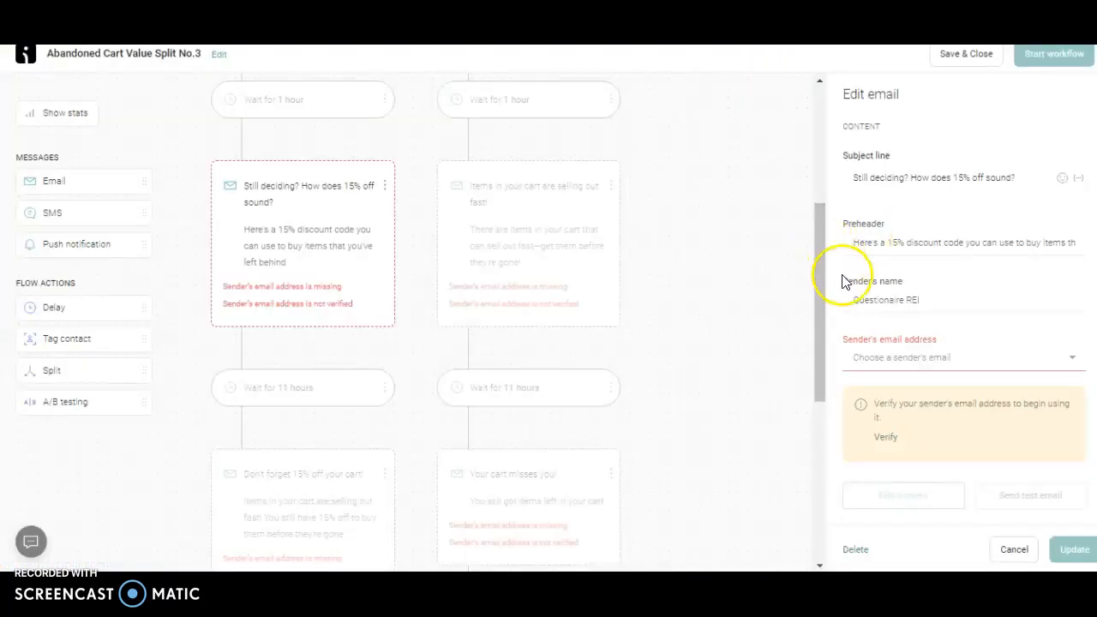
In Omnisend, choose the account's sender e-mail for "Still deciding? How does 15% off sound?" and "Items in your cart are selling out fast!"
{"action": "right_click", "coordinate": [892, 358]}
{"action": "left_click", "coordinate": [893, 360]}
{"action": "left_click", "coordinate": [893, 364]}
{"action": "left_click", "coordinate": [895, 380]}
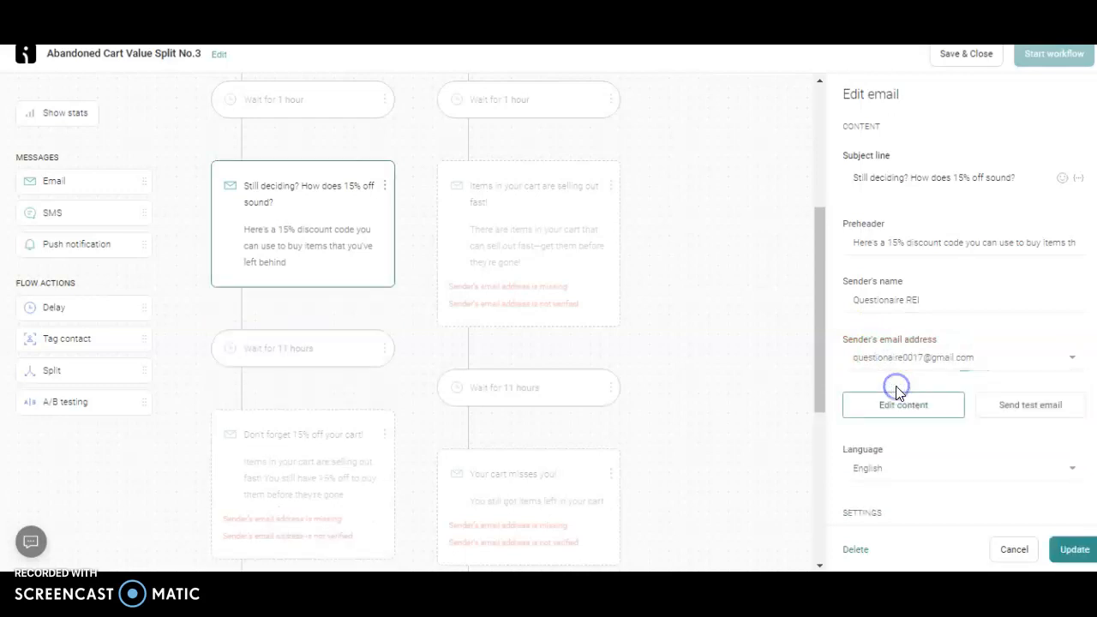
{"action": "left_click", "coordinate": [561, 283]}
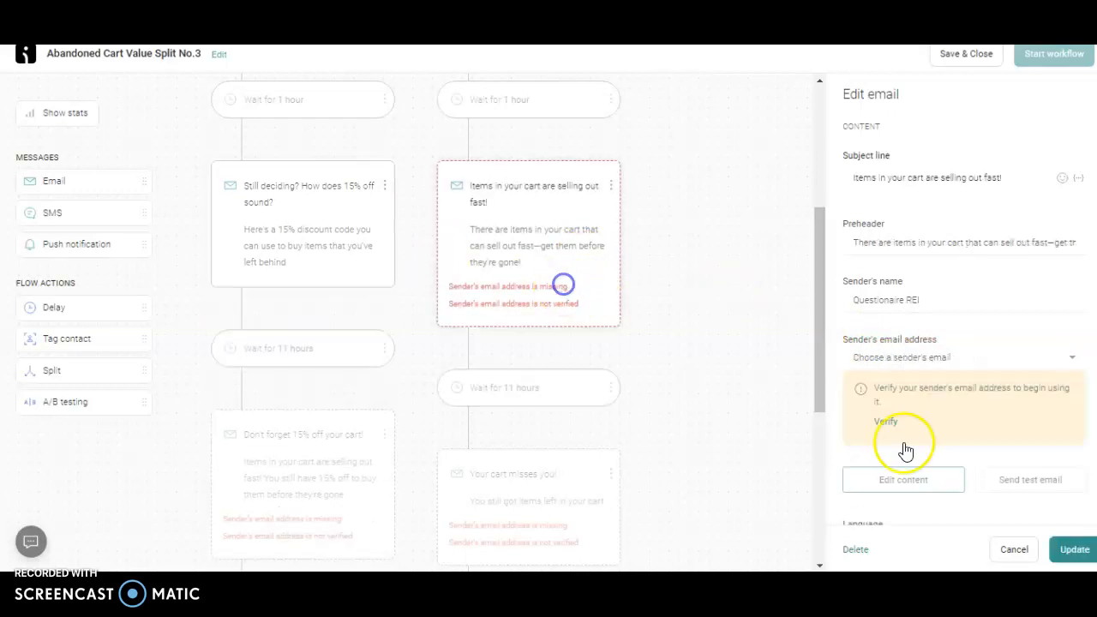
{"action": "left_click", "coordinate": [997, 362]}
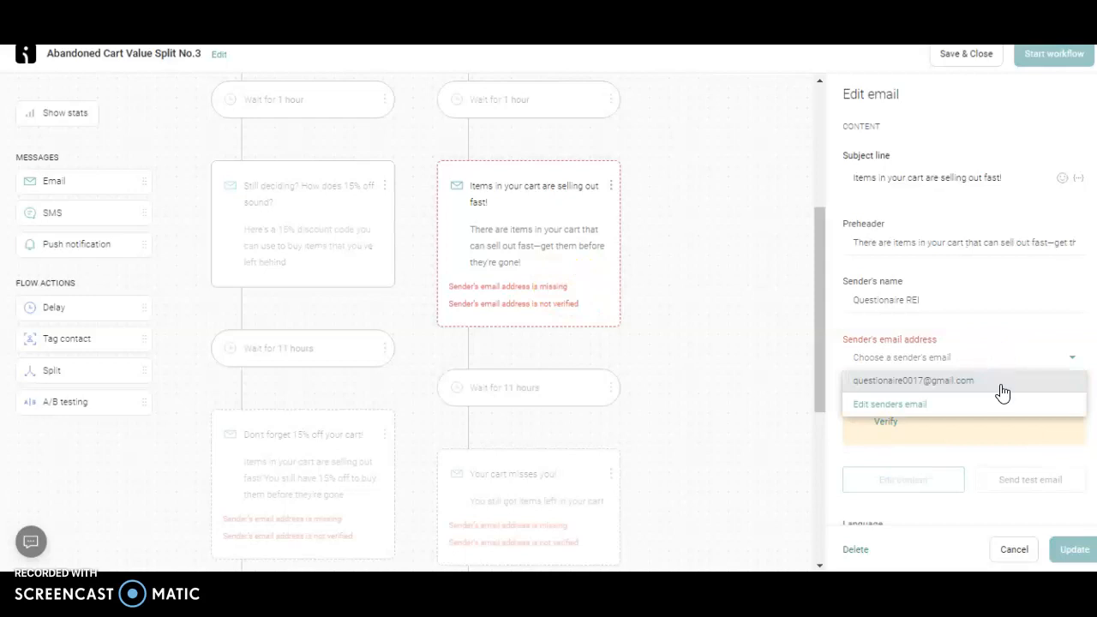
{"action": "left_click", "coordinate": [999, 381]}
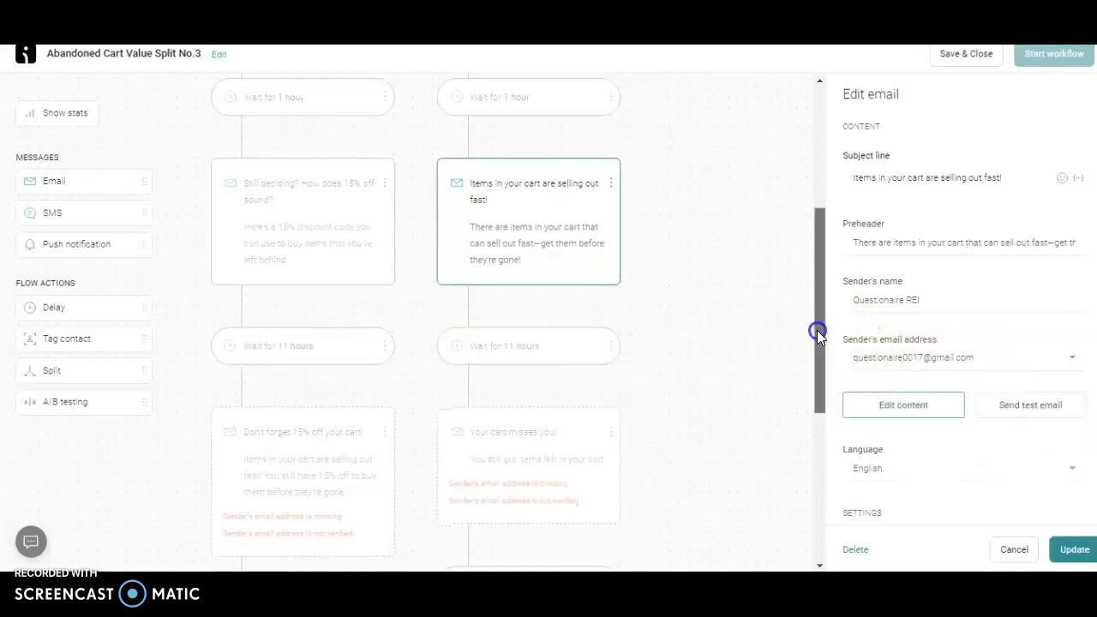
Set the second delay on both the YES and NO branches to 12 hours
{"action": "left_click_drag", "start_coordinate": [817, 330], "coordinate": [815, 380]}
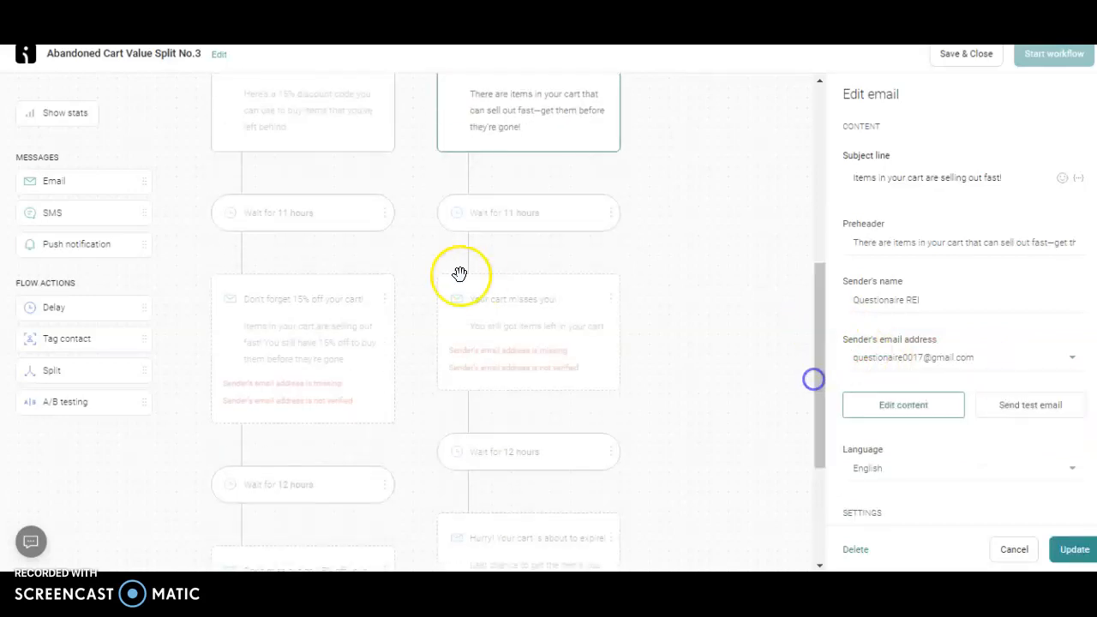
{"action": "left_click", "coordinate": [342, 221]}
{"action": "key", "text": "BackSpace"}
{"action": "left_click", "coordinate": [495, 215]}
{"action": "left_click", "coordinate": [901, 317]}
{"action": "key", "text": "BackSpace"}
{"action": "type", "text": "2"}
Choose the account's sender e-mail for the "Don't forget 15% off your cart!" and "Your cart misses you!" emails
{"action": "left_click_drag", "start_coordinate": [822, 380], "coordinate": [825, 413]}
{"action": "left_click", "coordinate": [245, 220]}
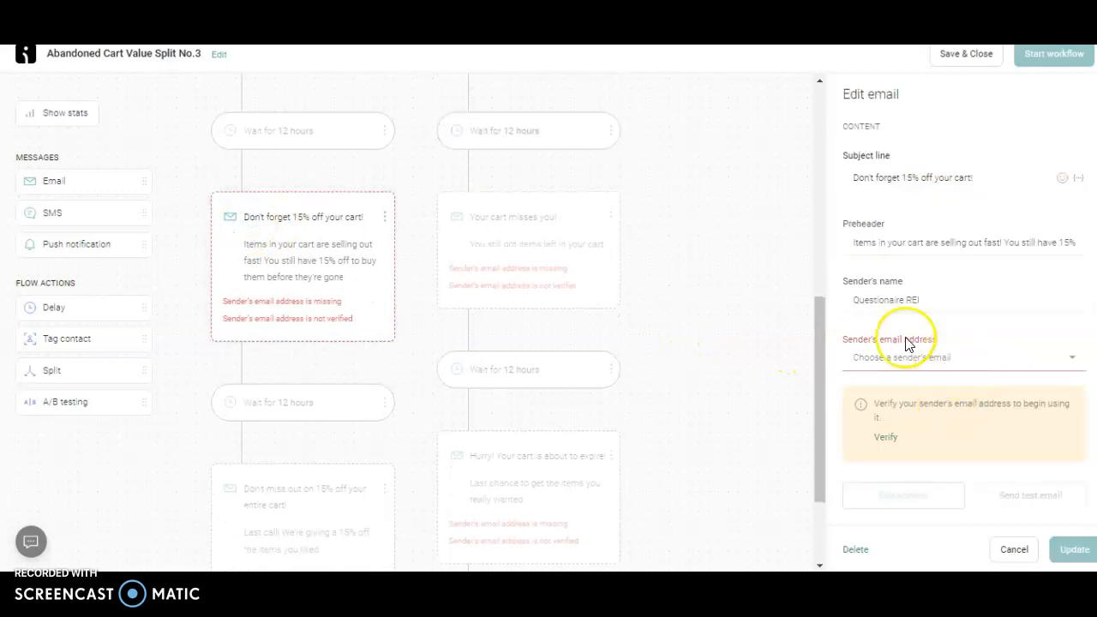
{"action": "left_click", "coordinate": [912, 355]}
{"action": "left_click", "coordinate": [895, 375]}
{"action": "left_click", "coordinate": [516, 235]}
{"action": "left_click", "coordinate": [911, 360]}
{"action": "left_click", "coordinate": [905, 381]}
Choose the sender e-mail for "Hurry! Your cart is about to expire!" and "Don't miss out on 15% off your entire cart!", and apply the update
{"action": "left_click_drag", "start_coordinate": [821, 336], "coordinate": [819, 398]}
{"action": "left_click", "coordinate": [482, 301]}
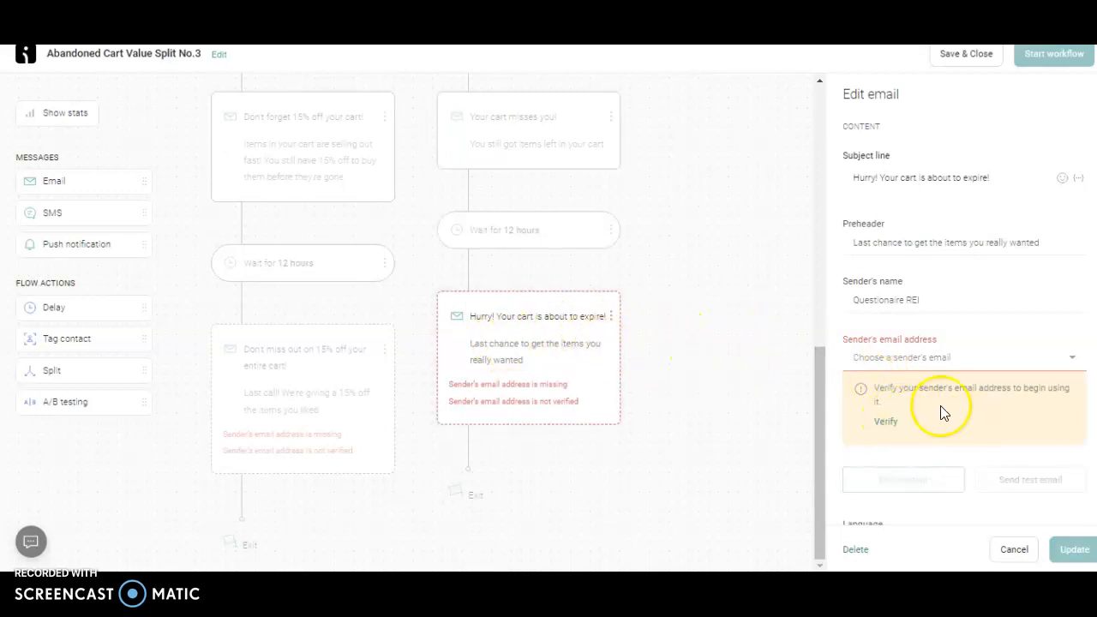
{"action": "left_click", "coordinate": [941, 360]}
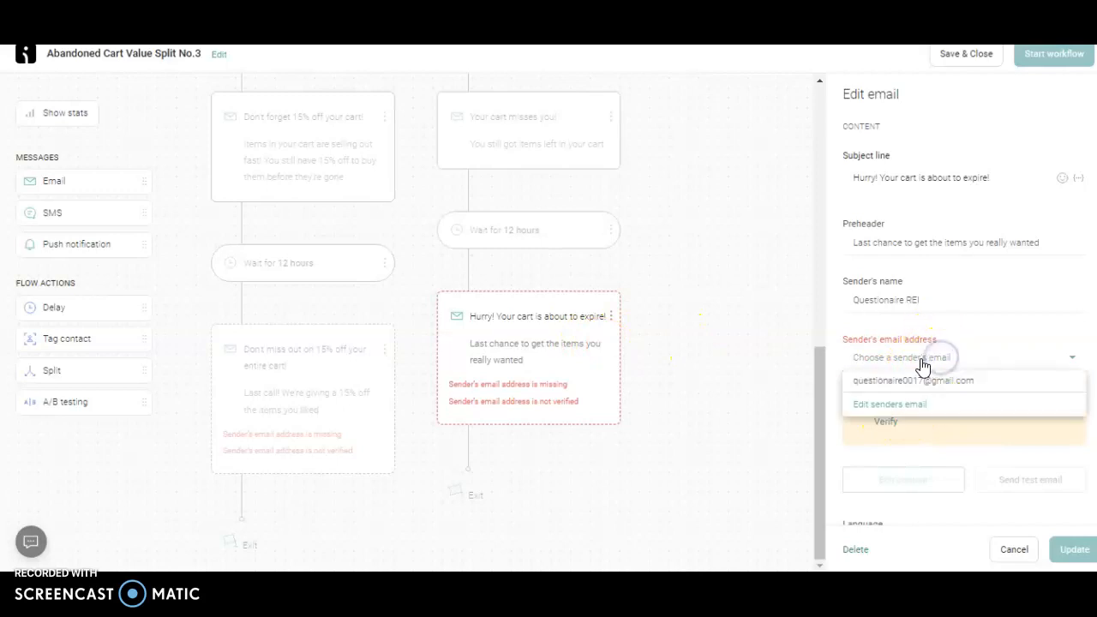
{"action": "left_click", "coordinate": [916, 380]}
{"action": "left_click", "coordinate": [311, 400]}
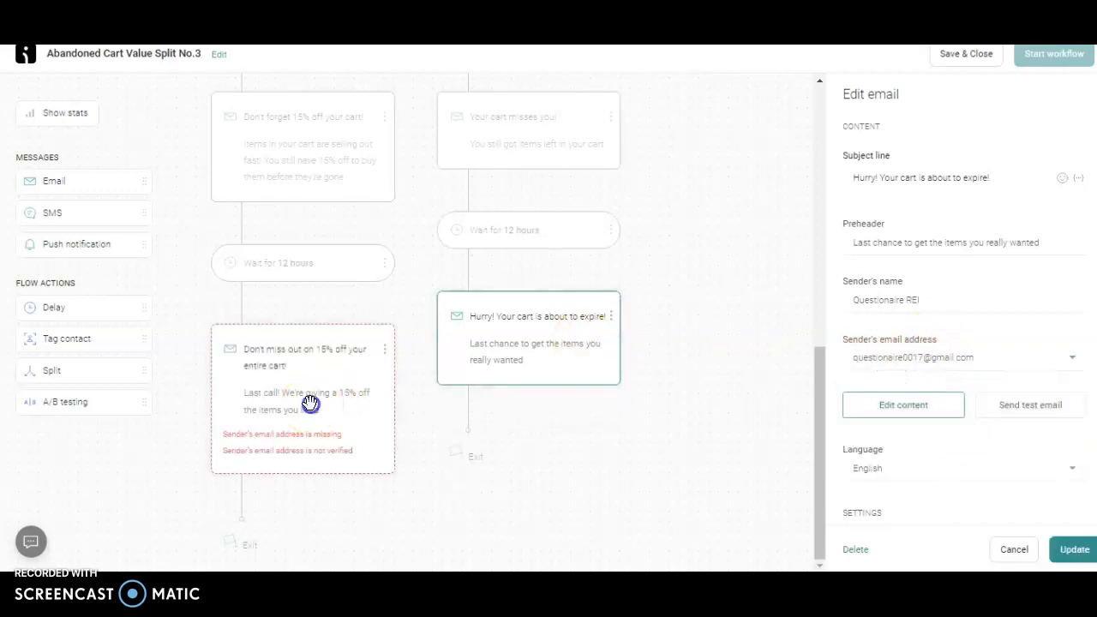
{"action": "left_click", "coordinate": [965, 351]}
{"action": "left_click", "coordinate": [970, 358]}
{"action": "left_click", "coordinate": [972, 360]}
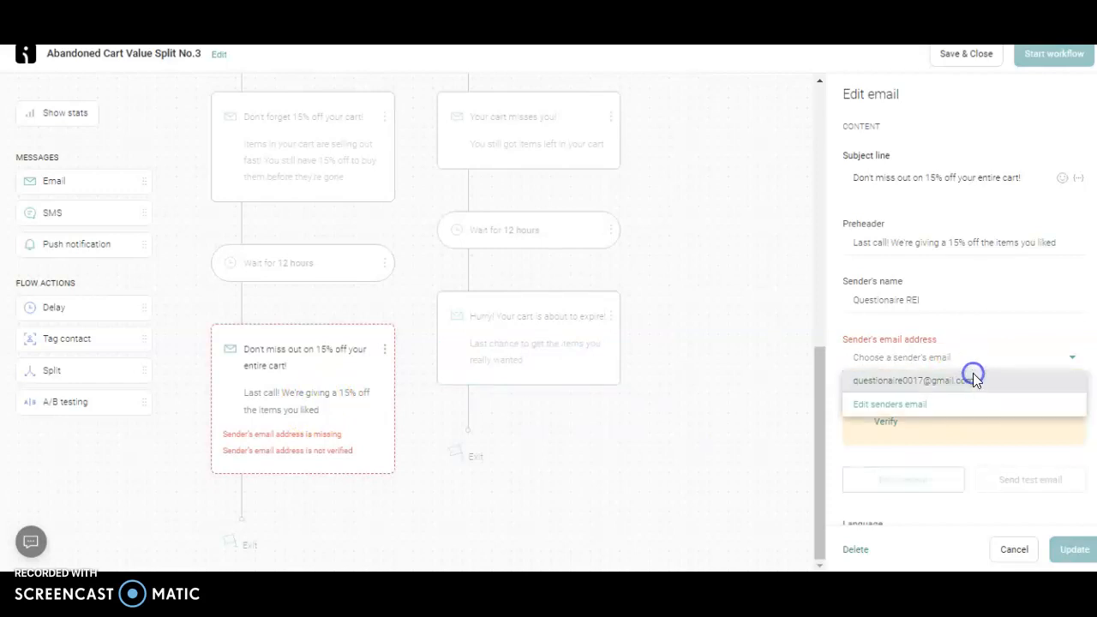
{"action": "left_click", "coordinate": [973, 377]}
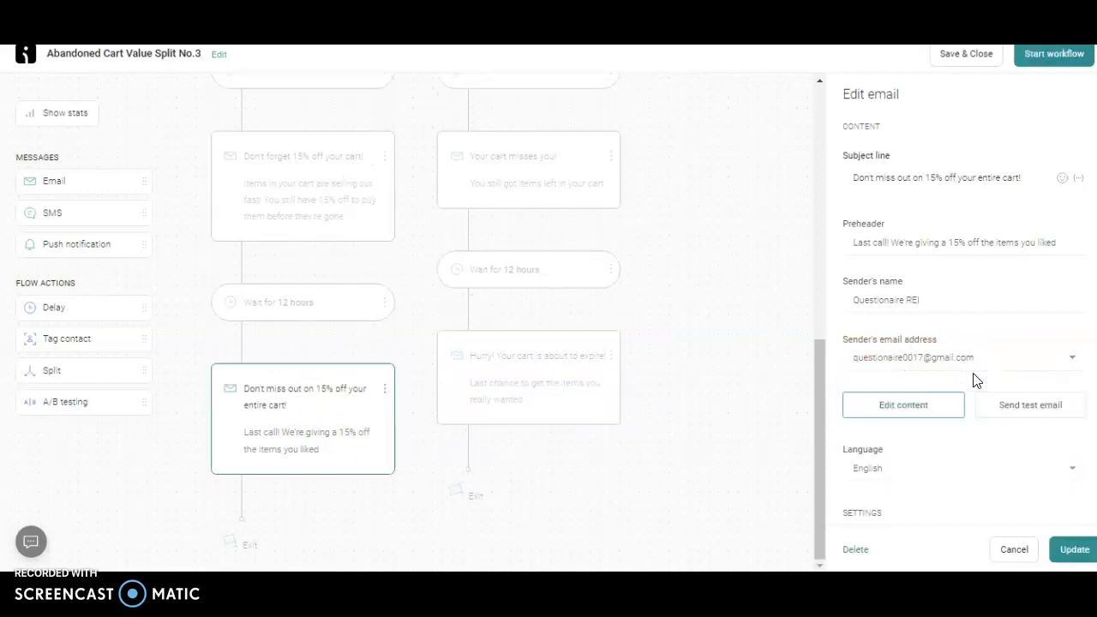
{"action": "left_click", "coordinate": [1072, 551]}
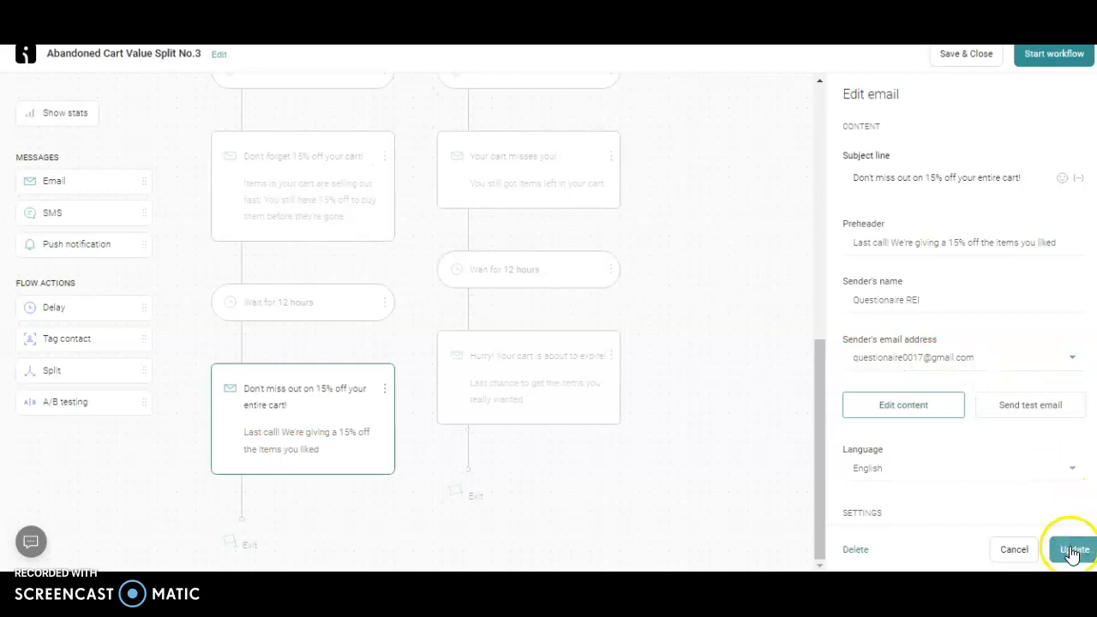